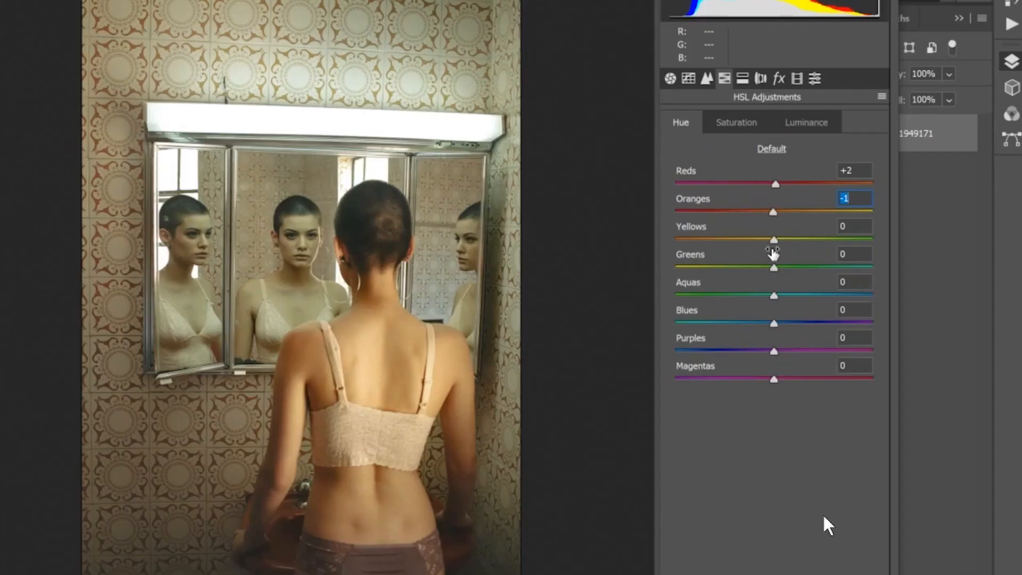
Step: Set the Yellows and Greens hues to +100 in the HSL adjustments and lower the photo's vibrance
key(Tab)
text(100)
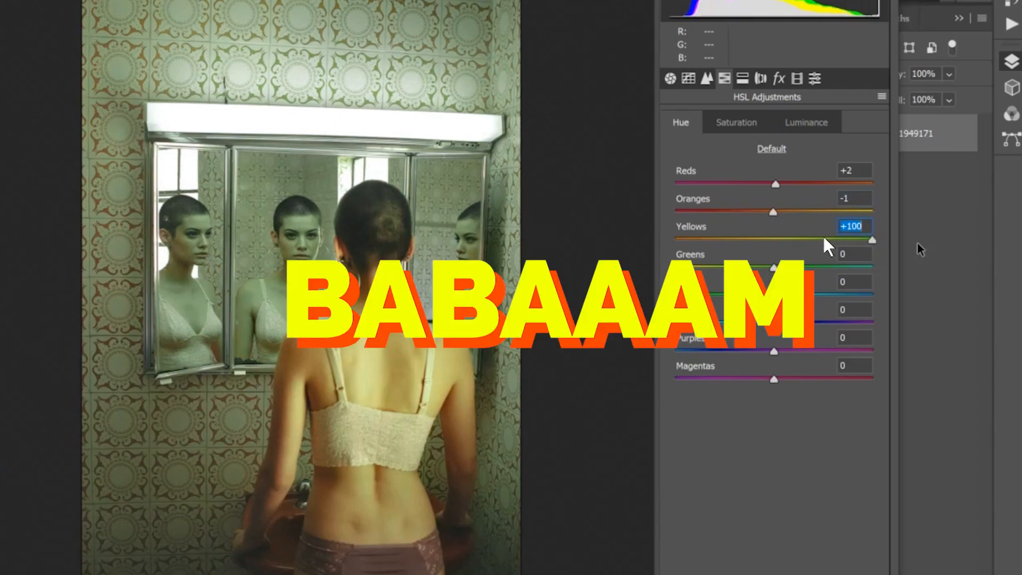
key(Tab)
text(100)
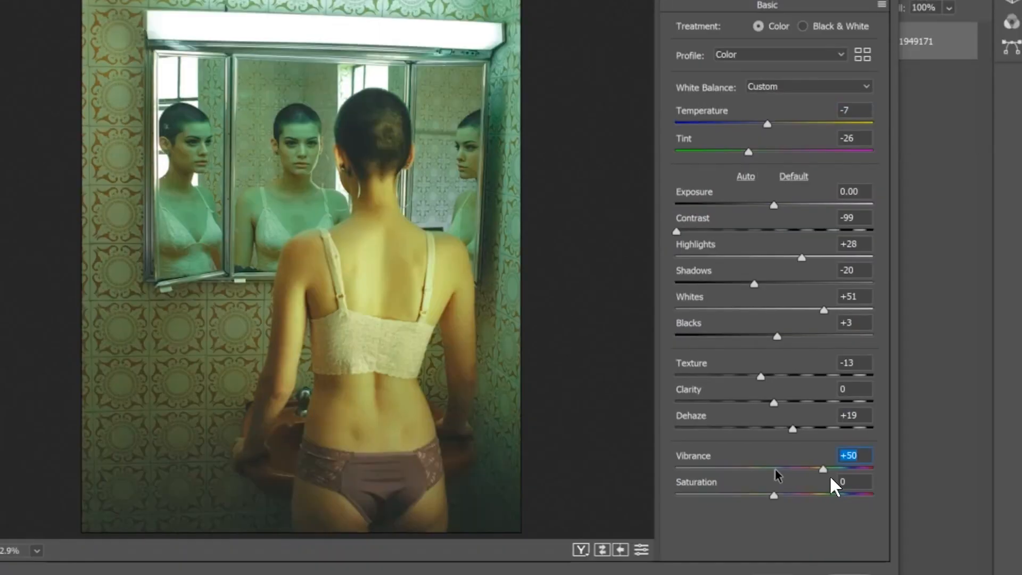
drag(823, 562, 774, 563)
mouse_move(775, 470)
mouse_down()
mouse_move(743, 471)
mouse_move(758, 469)
mouse_up()
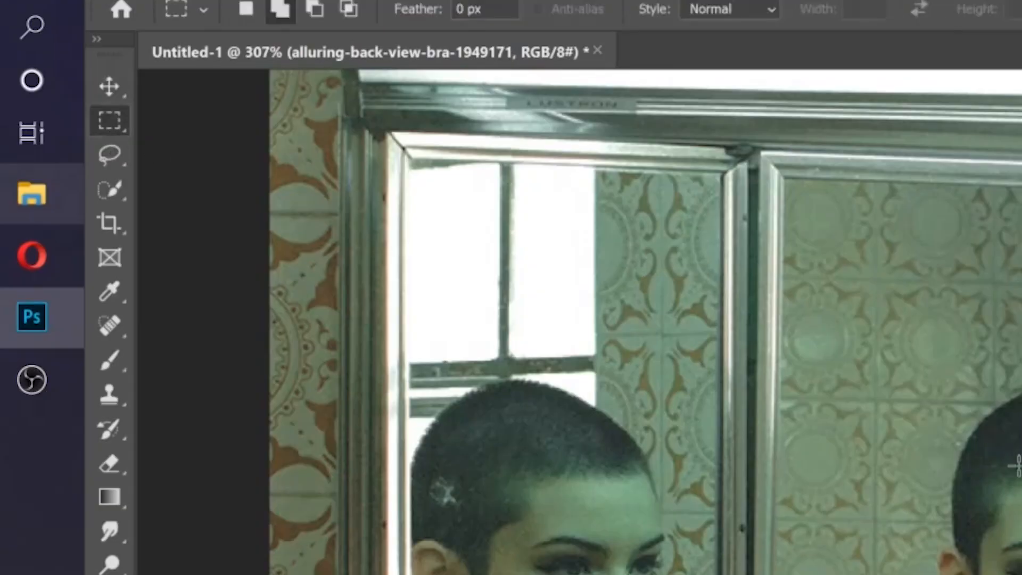
Step: Select the head reflected in the middle mirror and split it into two separate halves down the face
drag(326, 110, 483, 473)
click(429, 476)
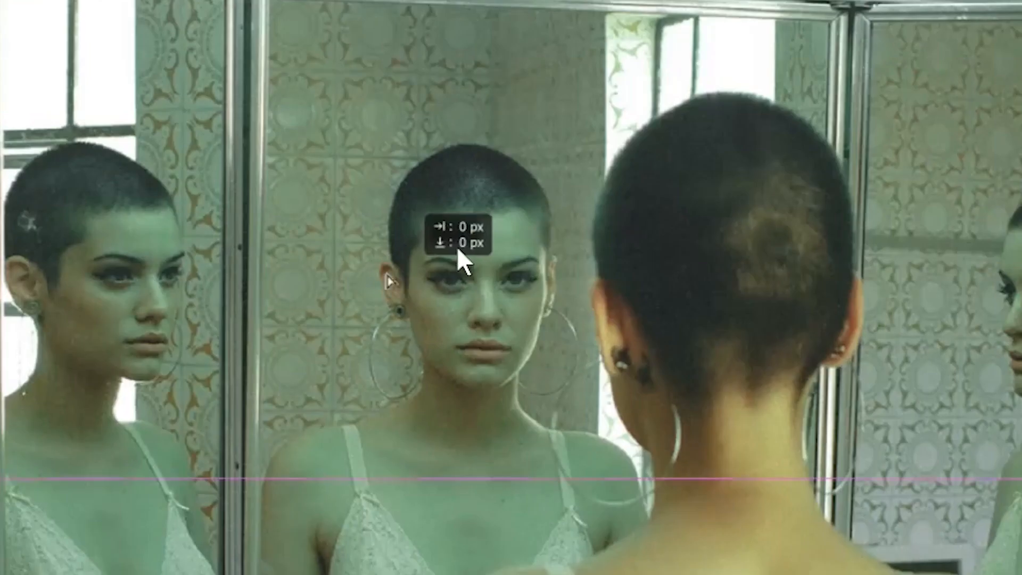
drag(457, 247, 467, 244)
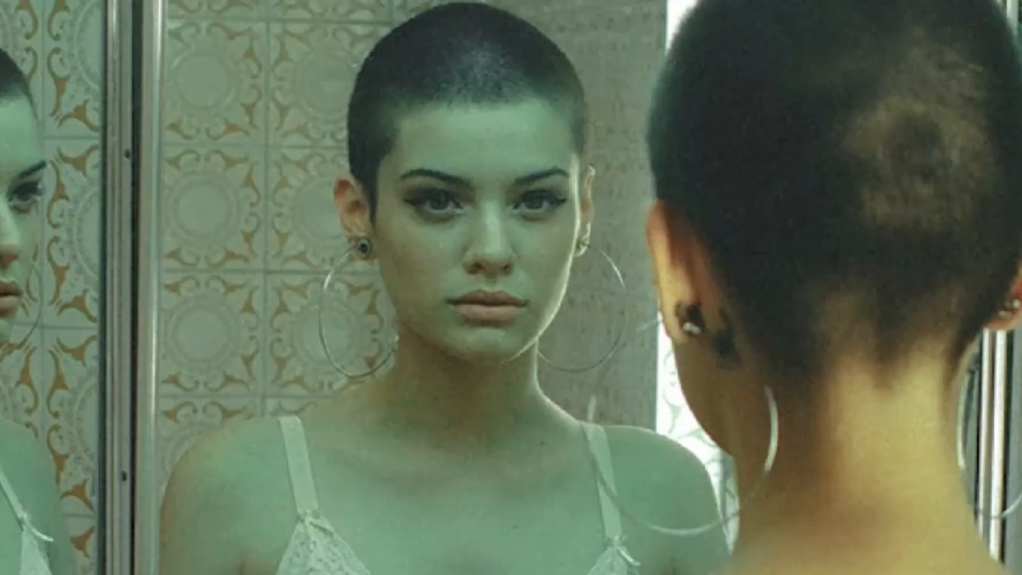
drag(483, 3, 638, 426)
drag(828, 311, 827, 313)
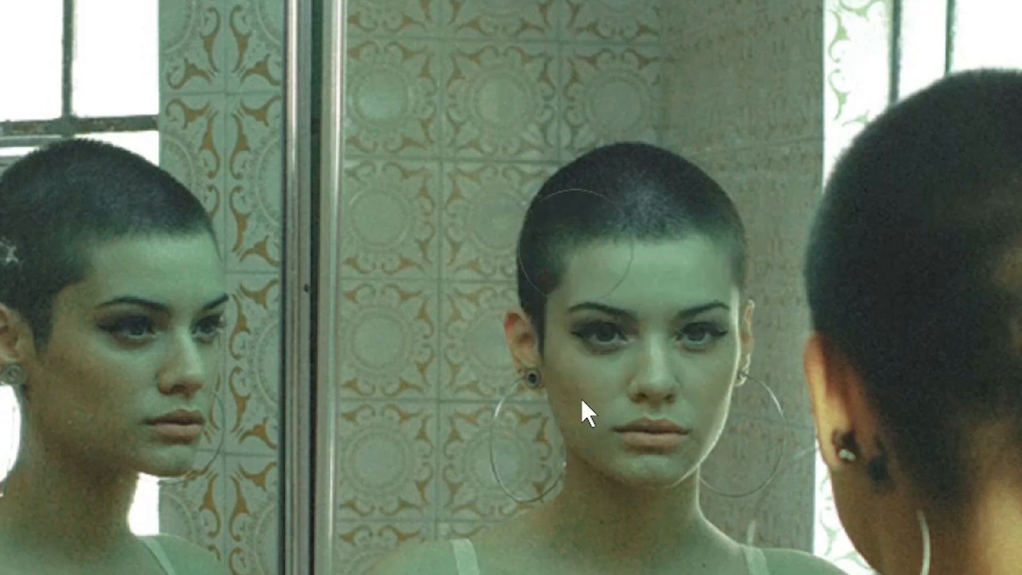
Step: Paint over the original head in the middle mirror with the Spot Healing Brush, covering its hair and side
mouse_move(576, 246)
mouse_down()
mouse_move(585, 218)
mouse_move(627, 203)
mouse_move(705, 242)
mouse_move(706, 362)
mouse_move(622, 344)
mouse_move(547, 345)
mouse_up()
drag(553, 336, 549, 343)
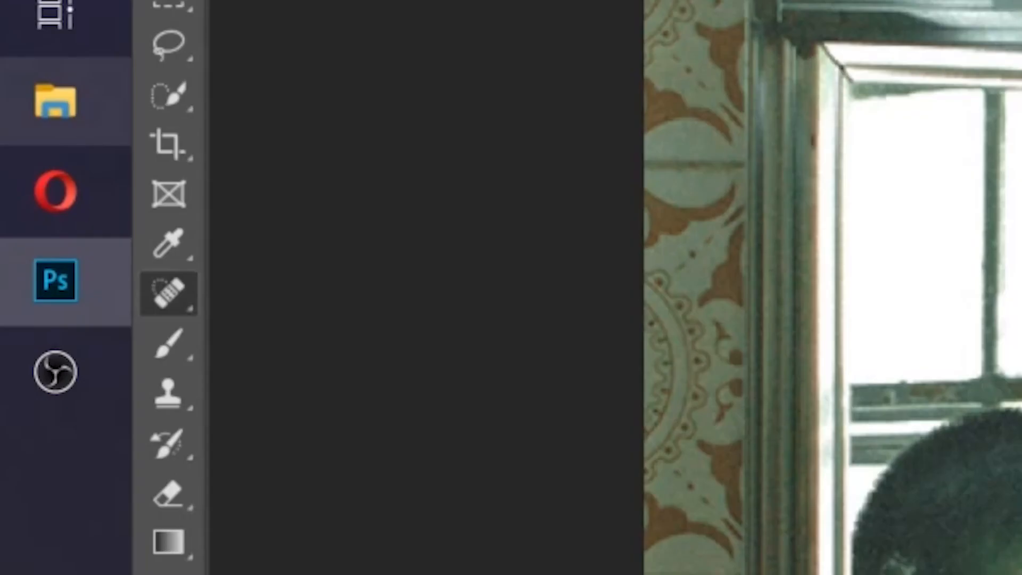
mouse_move(386, 307)
mouse_down()
mouse_move(340, 321)
mouse_move(373, 321)
mouse_up()
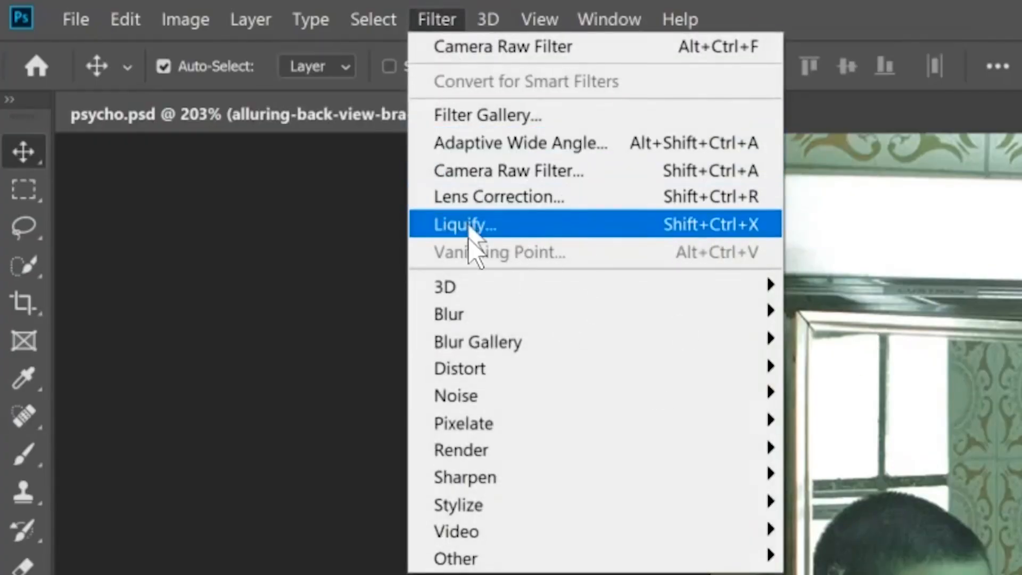
Step: Enlarge the eye on the left half of the split face in Liquify, using brush sizes 35 and 40
click(468, 223)
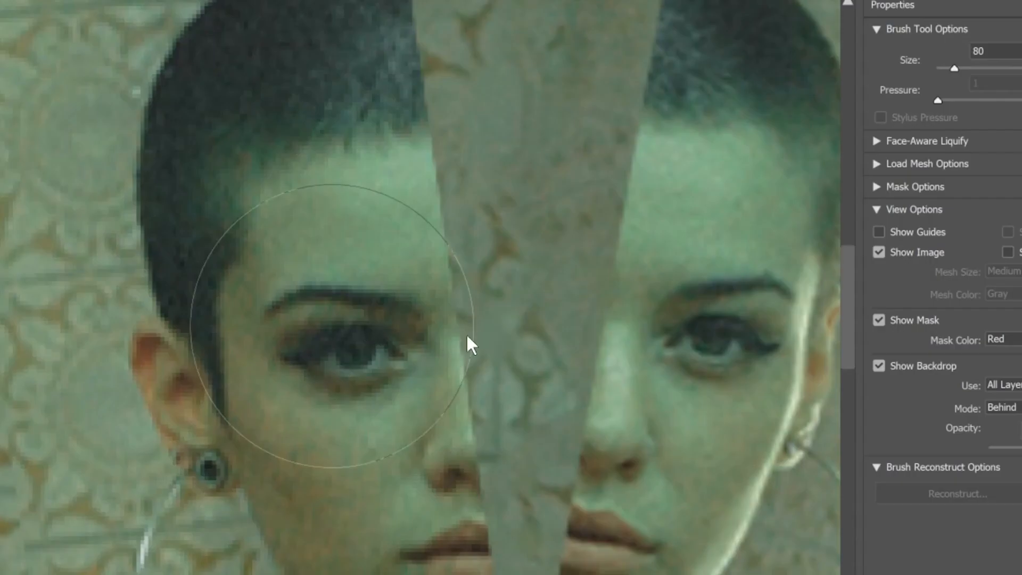
key([)
key([)
key([)
key([)
key([)
click(356, 350)
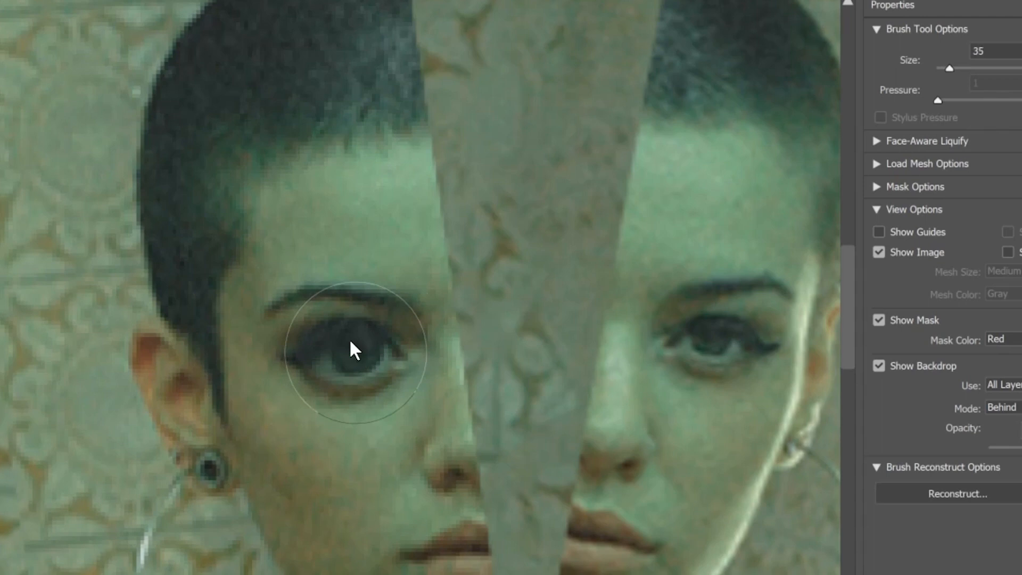
key(])
click(370, 342)
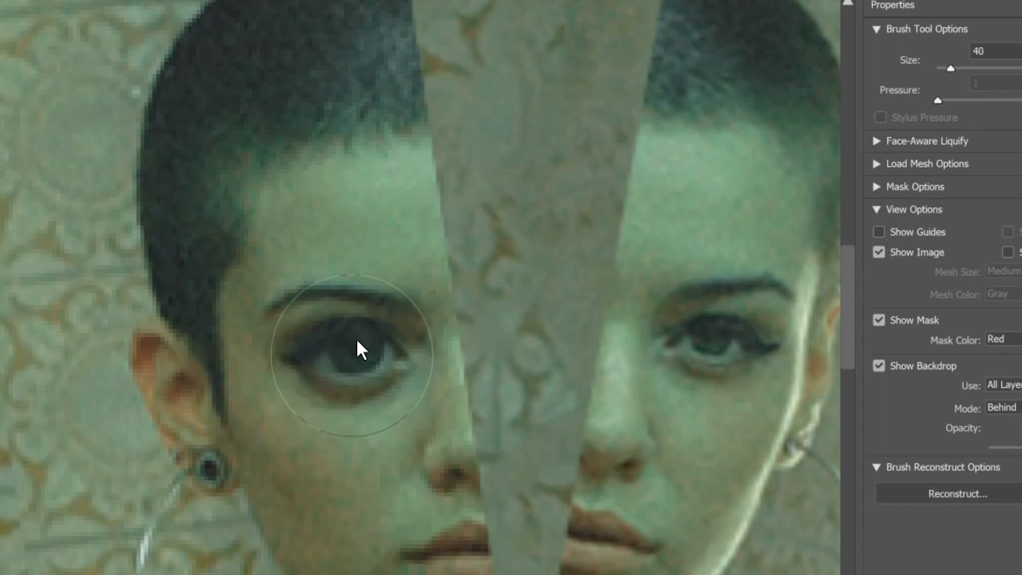
click(345, 347)
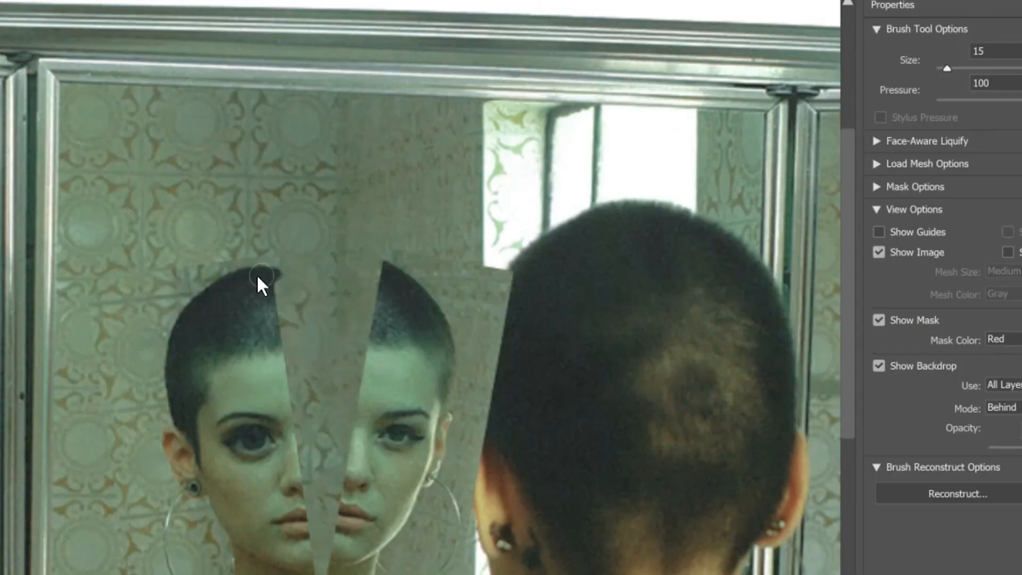
Step: Warp the hair of the left face half across the gap toward the right half with a size 35 Liquify brush
drag(885, 474, 931, 491)
key(])
key(])
key(])
key(])
drag(255, 285, 355, 315)
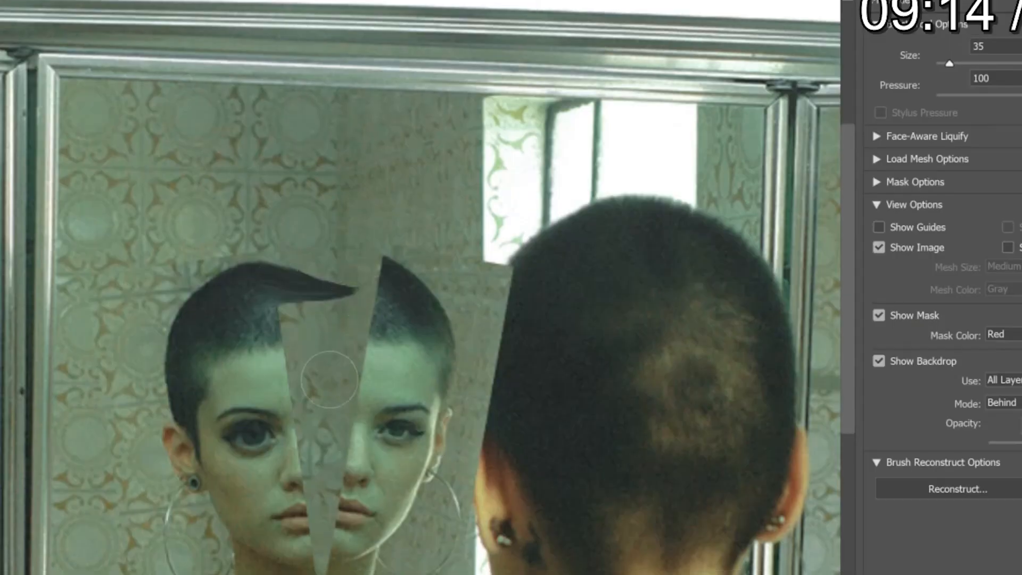
Step: Pull the left half's forehead, nose and lips across the gap toward the right half with a size 25 Liquify brush
key([)
key([)
drag(301, 460, 338, 475)
drag(314, 553, 333, 557)
mouse_move(288, 349)
mouse_down()
mouse_move(331, 384)
mouse_move(333, 420)
mouse_up()
drag(304, 508, 348, 510)
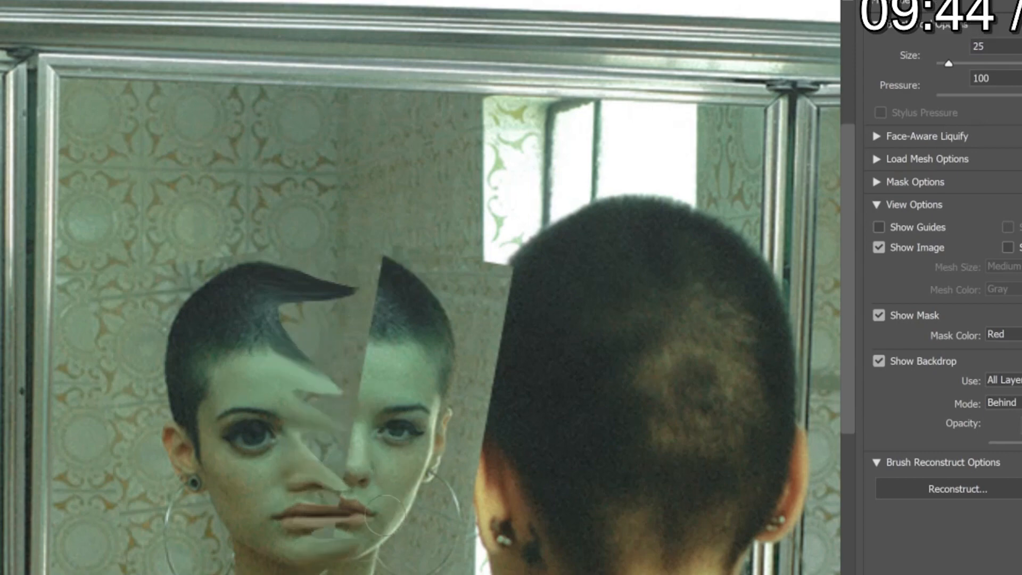
key(ctrl+minus)
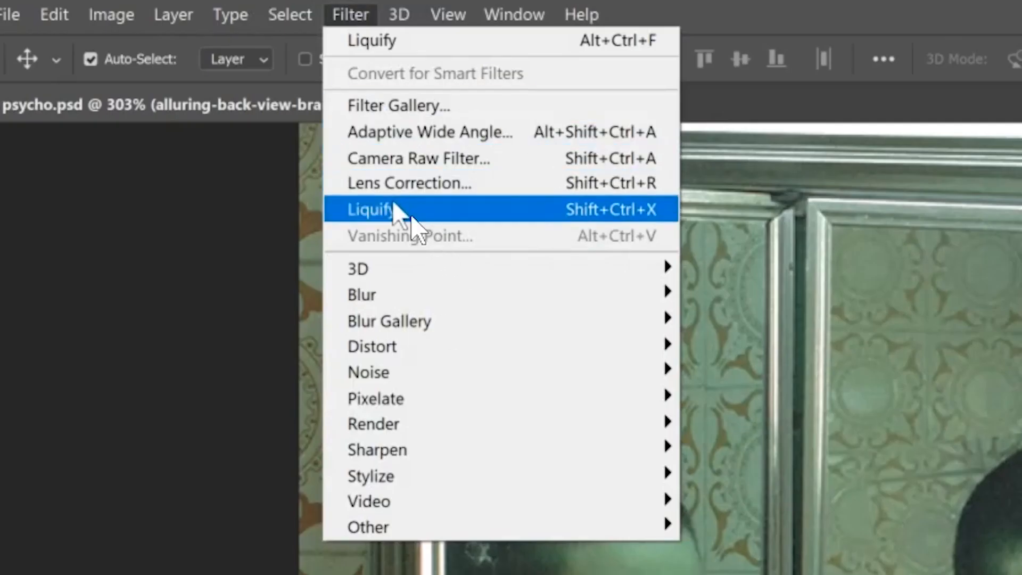
Step: Warp the right face half's hair, forehead and nose across the gap toward the left half with Liquify
click(394, 208)
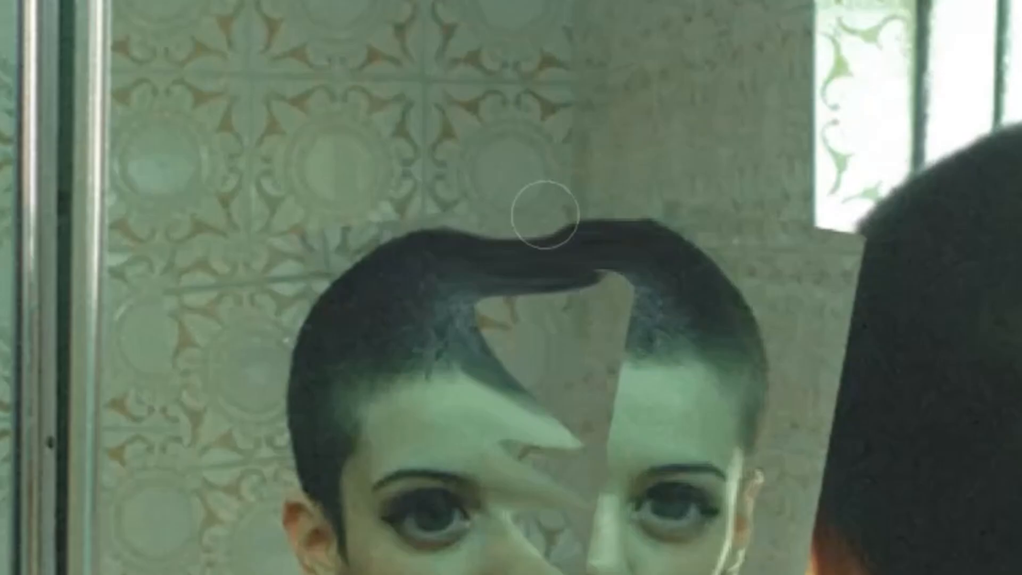
drag(543, 213, 455, 330)
drag(590, 485, 458, 491)
drag(619, 259, 573, 205)
key([)
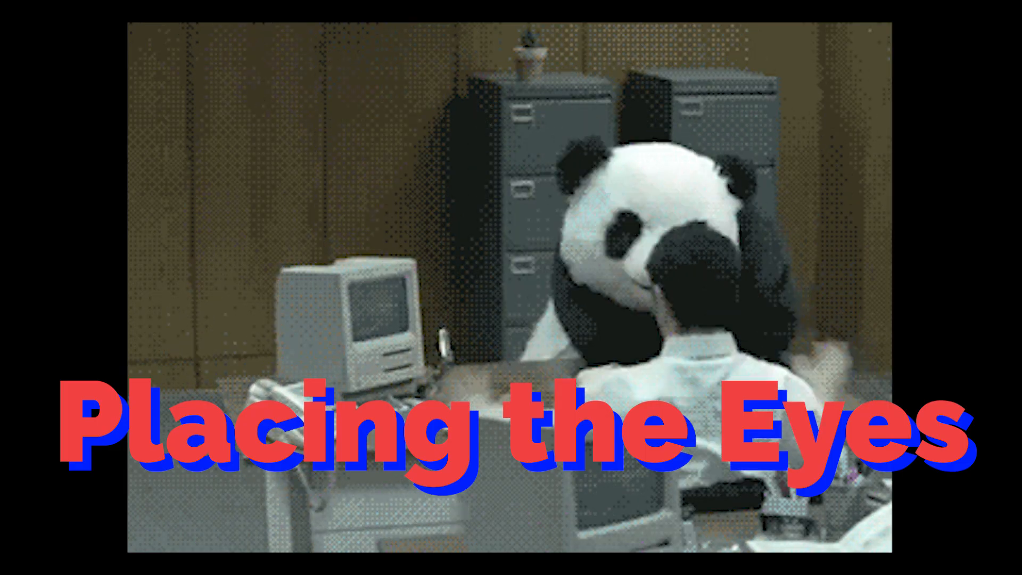
Step: Outline the left eye and eyebrow with the Lasso, copy them to a new layer and move the copy higher on the face
drag(292, 408, 405, 382)
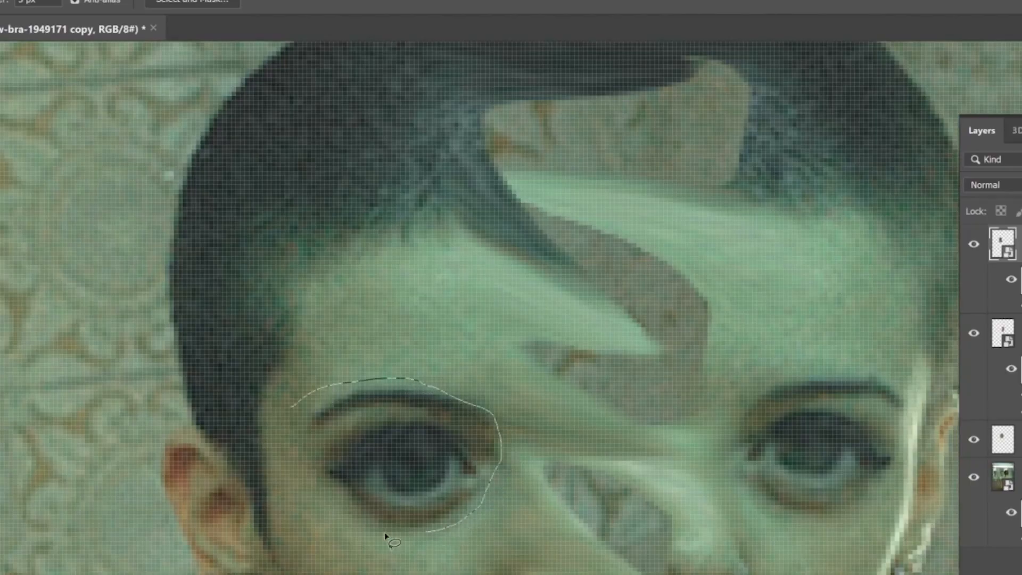
drag(302, 405, 296, 407)
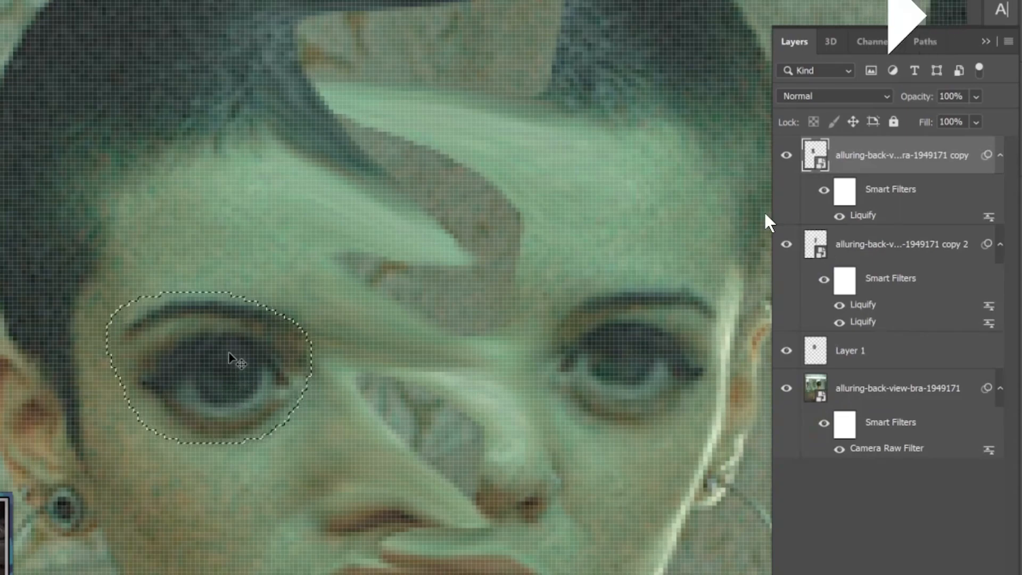
key(ctrl+j)
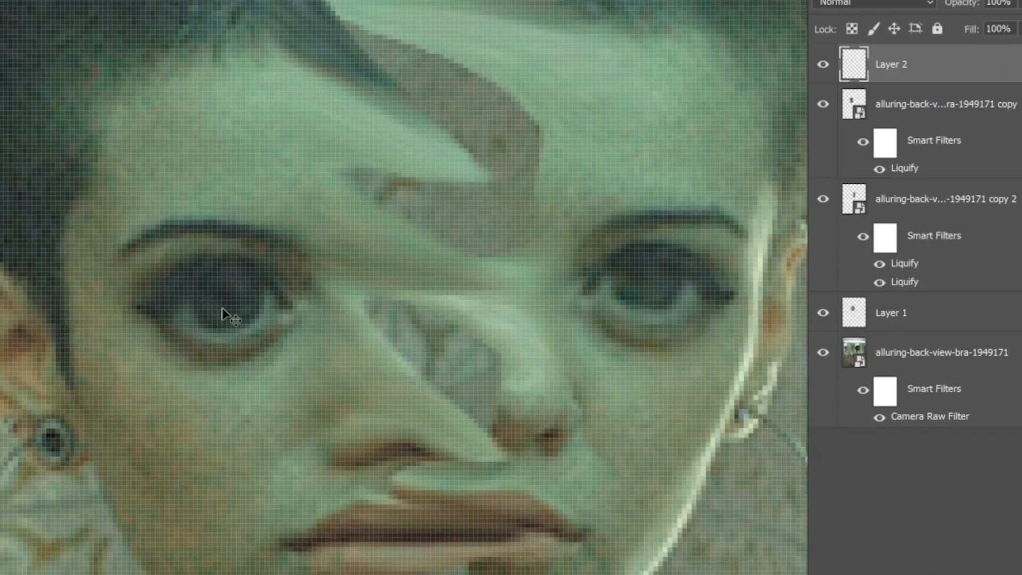
drag(222, 308, 219, 155)
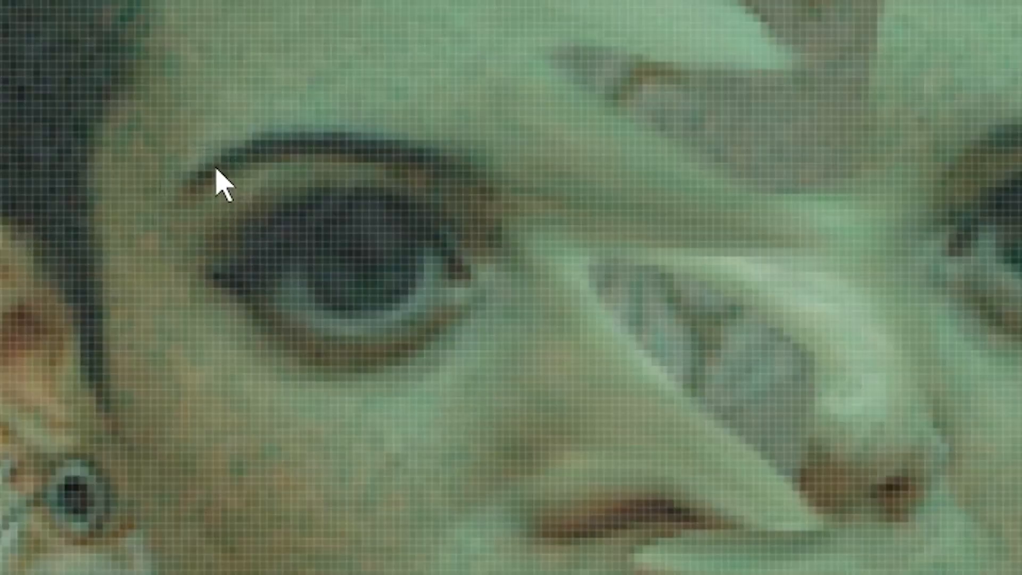
Step: Paint out the original left eye and eyebrow on Layer 3, beneath the hidden eye copy
alt+right_click(202, 184)
mouse_move(189, 189)
mouse_down()
mouse_move(304, 148)
mouse_move(457, 189)
mouse_up()
key(ctrl+z)
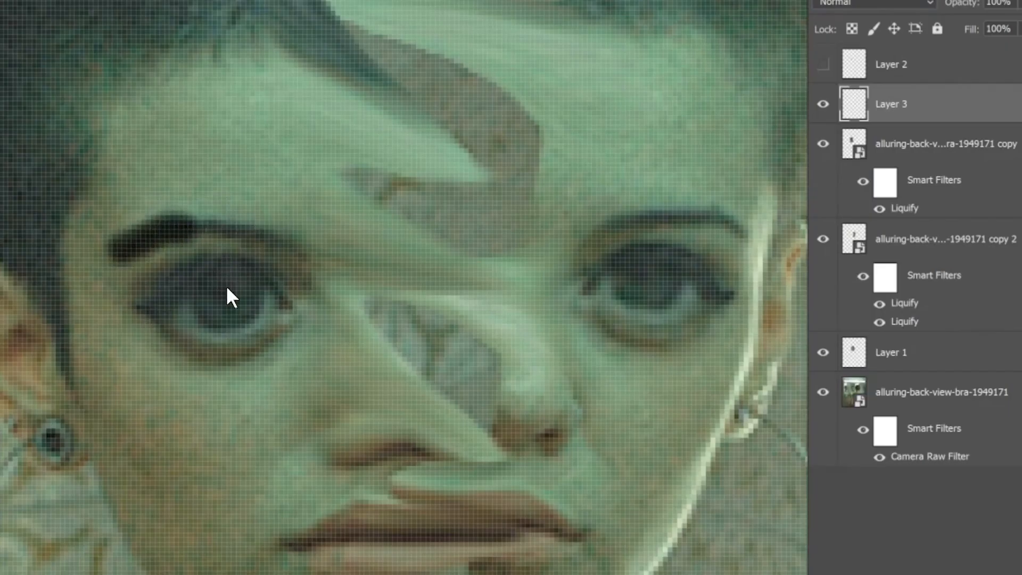
drag(140, 301, 213, 346)
mouse_move(194, 305)
mouse_down()
mouse_move(223, 261)
mouse_move(284, 314)
mouse_move(260, 342)
mouse_move(235, 297)
mouse_move(181, 301)
mouse_up()
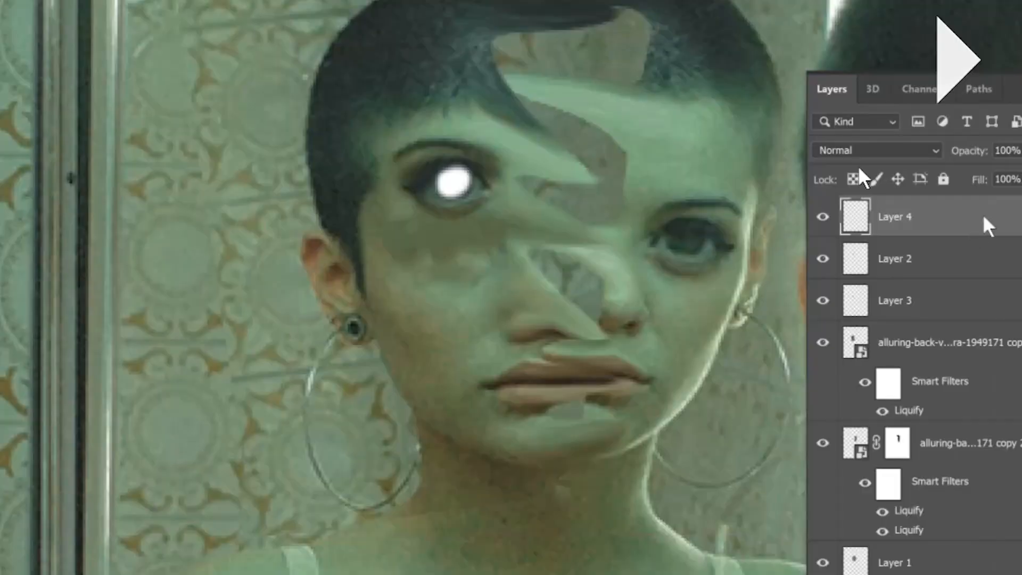
Step: Convert the white pupil layer to a smart object and give it a white Outer Glow with 100% opacity, 3% spread and 21 px size
right_click(983, 221)
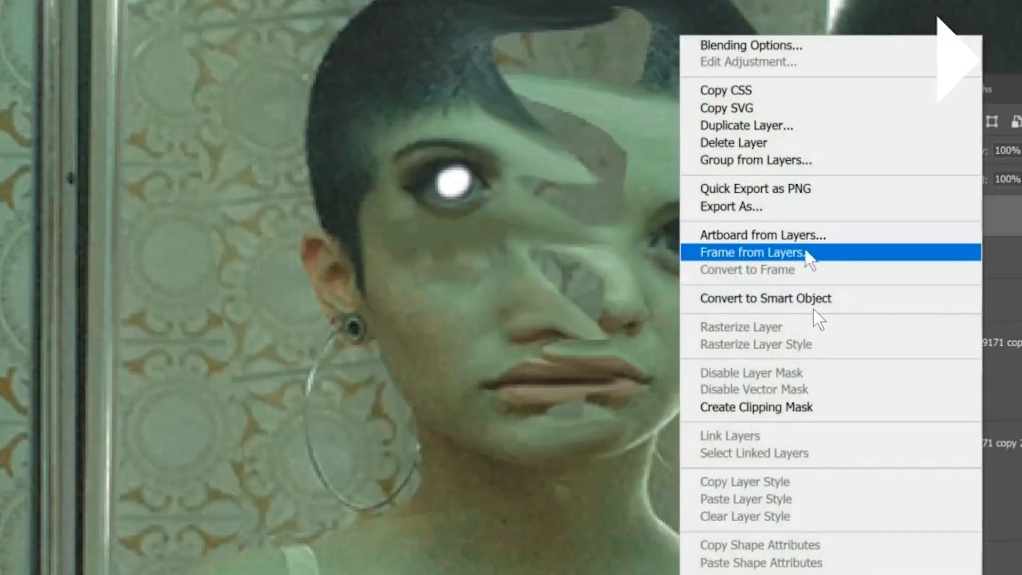
click(762, 298)
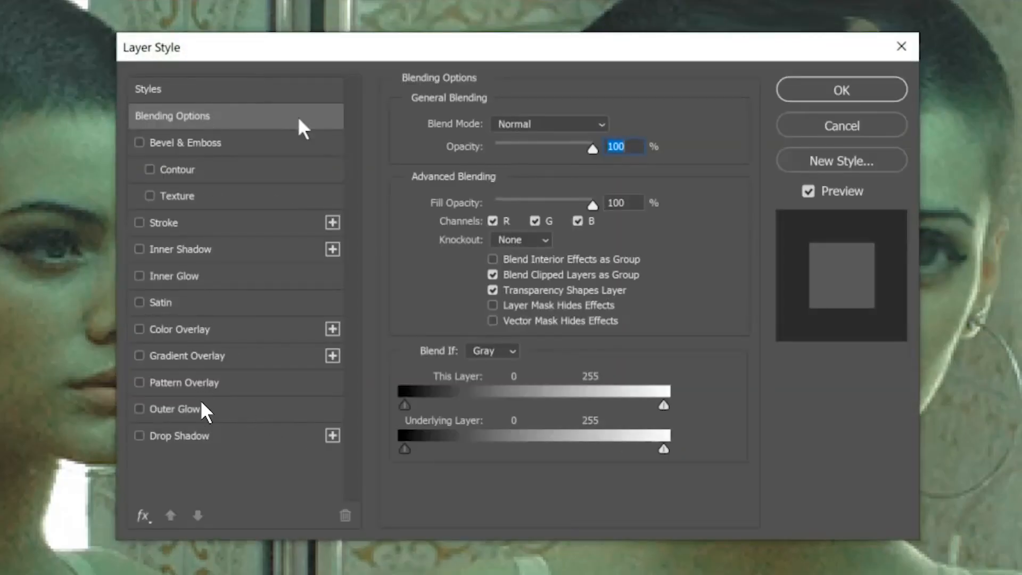
click(176, 409)
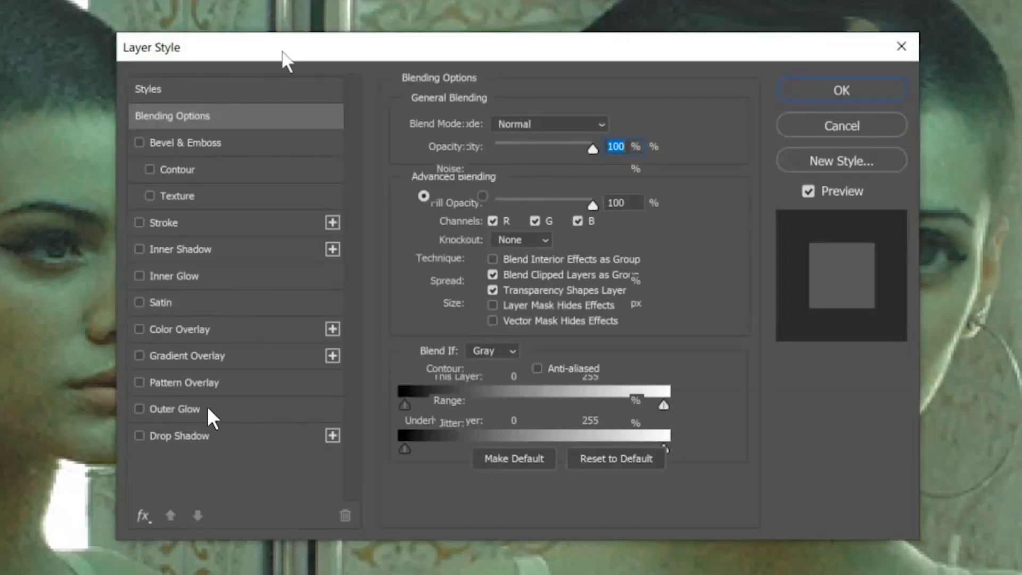
drag(280, 55, 346, 250)
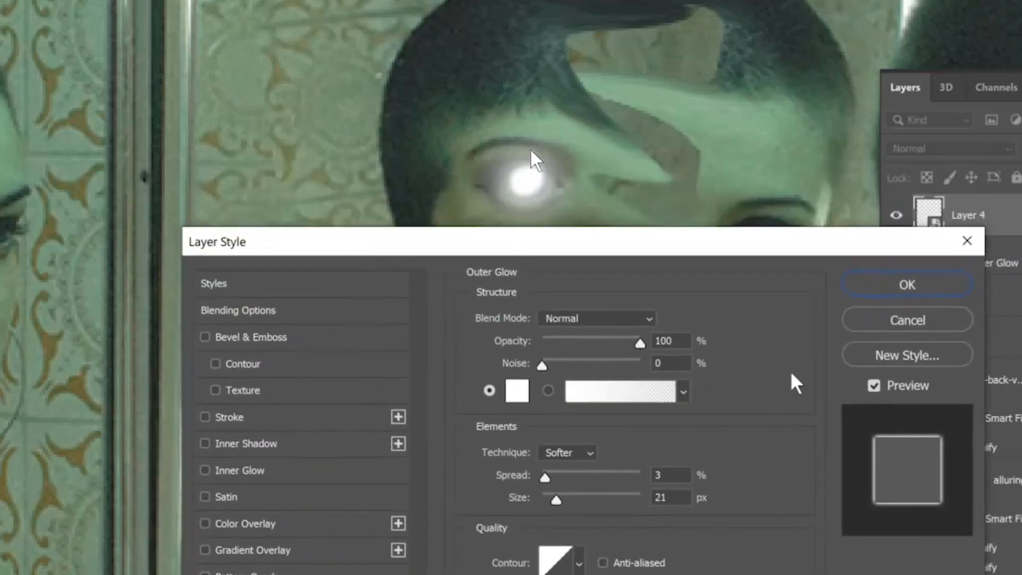
click(905, 285)
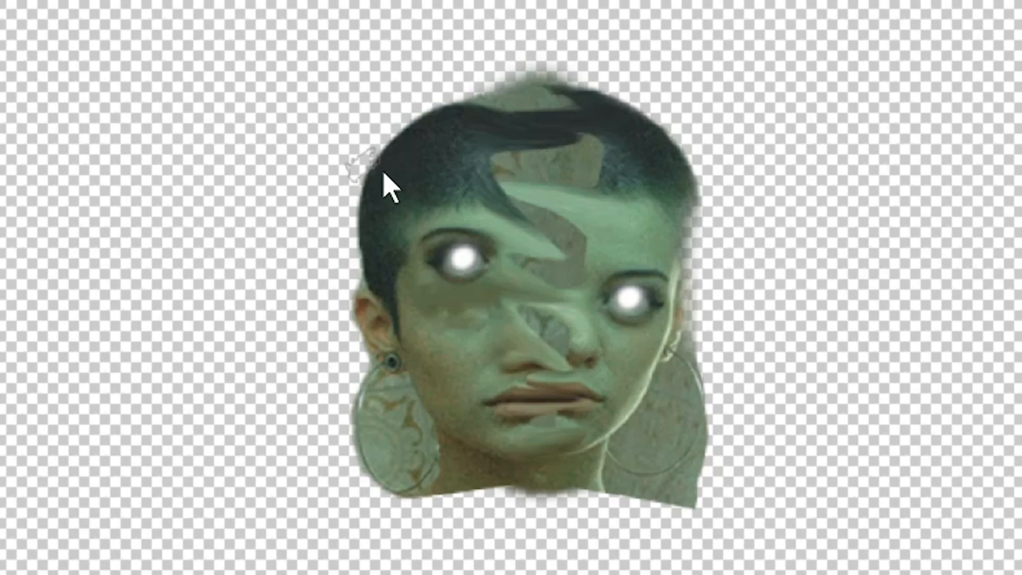
Step: Smudge the outer edge of the isolated head and combine the selected head layers into one smart object
drag(798, 459, 710, 464)
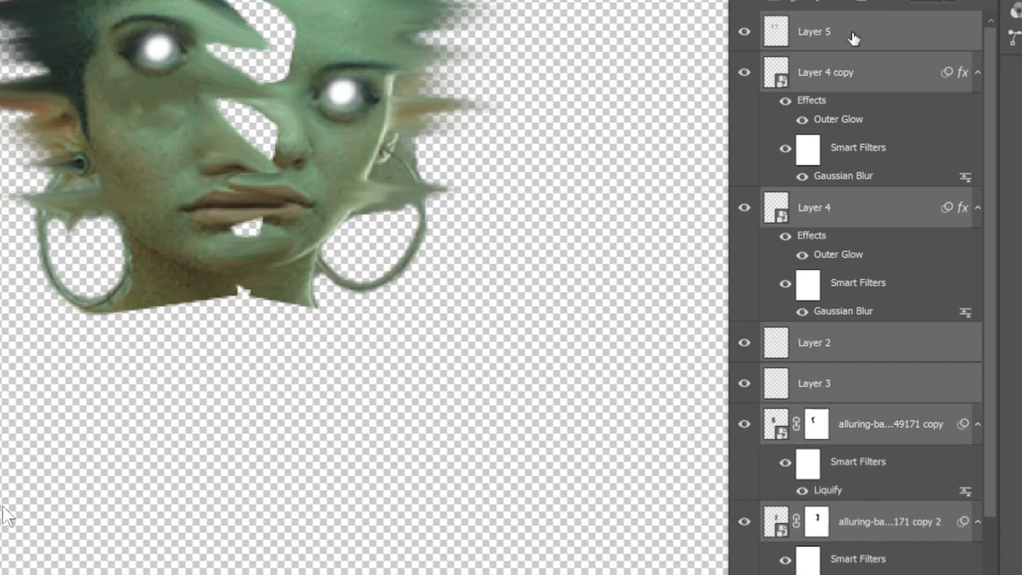
right_click(854, 38)
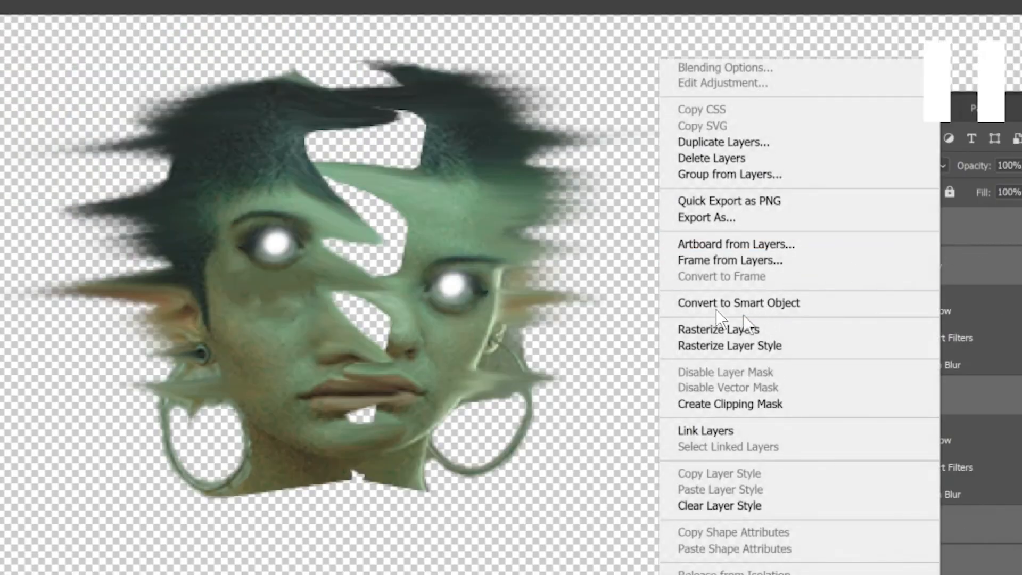
click(686, 303)
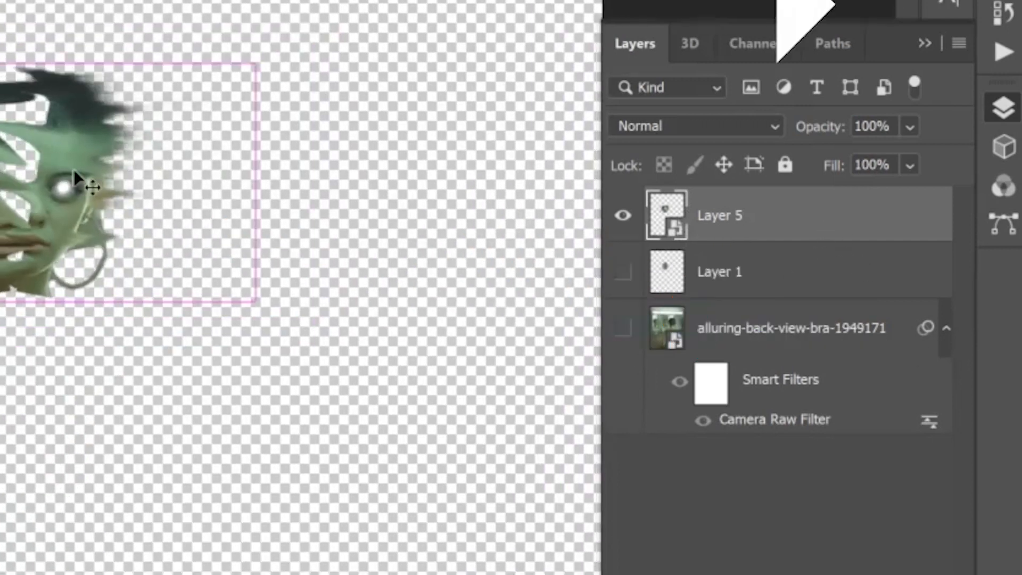
Step: Apply a Motion Blur to the Layer 5 head smart object with angle 0° and distance 21 pixels
click(243, 12)
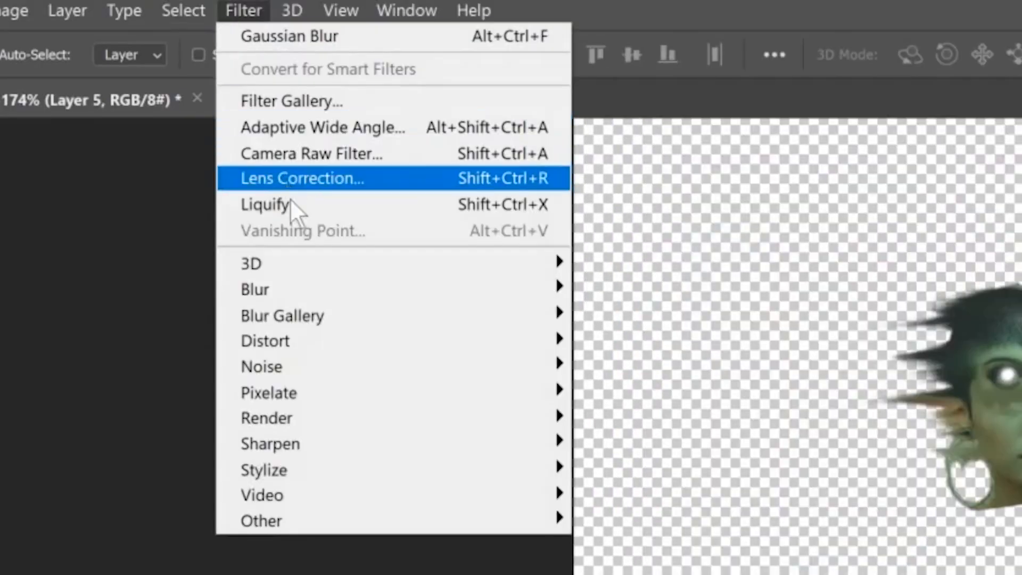
mouse_move(305, 293)
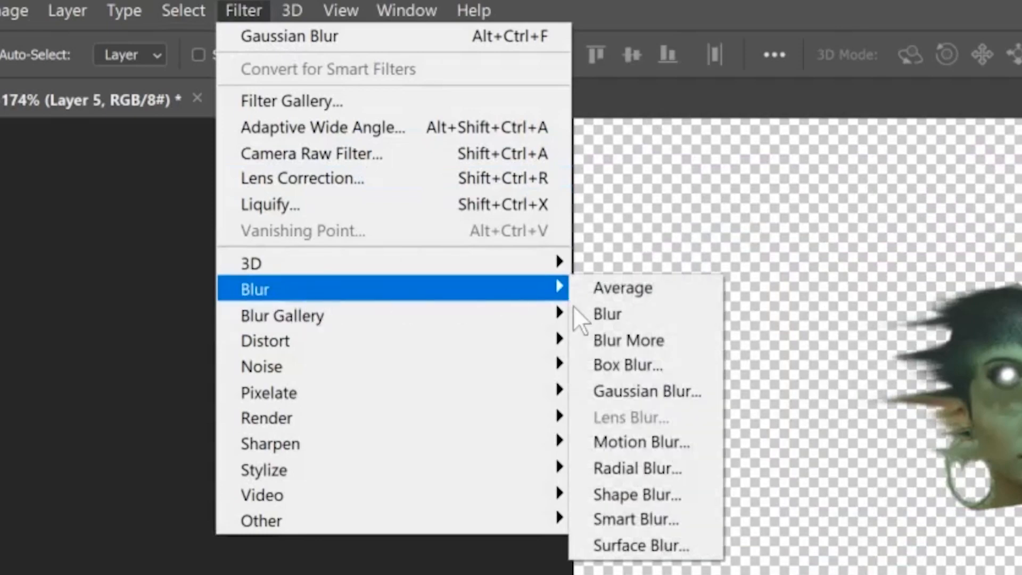
click(647, 448)
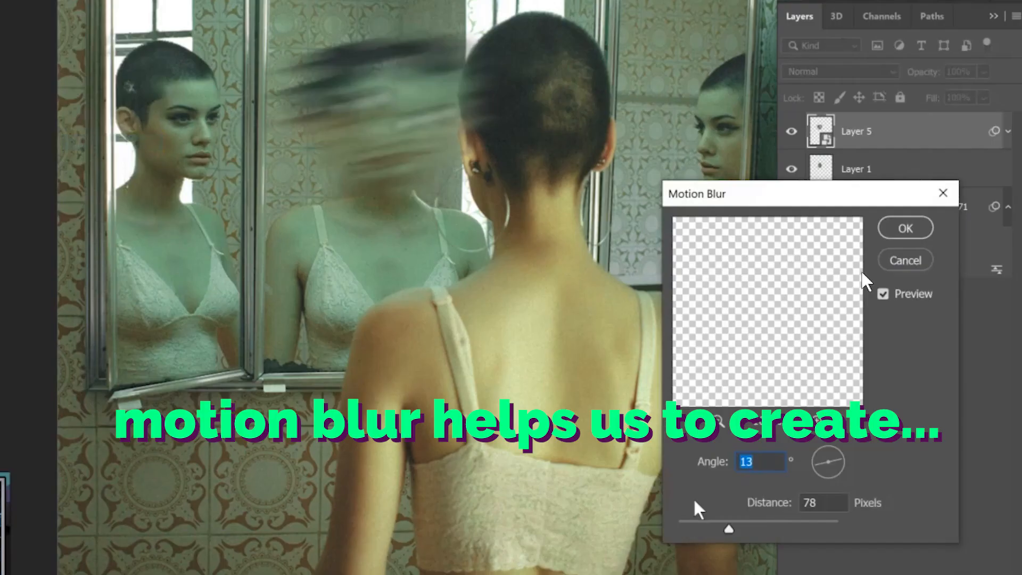
drag(716, 521, 705, 522)
drag(824, 461, 813, 461)
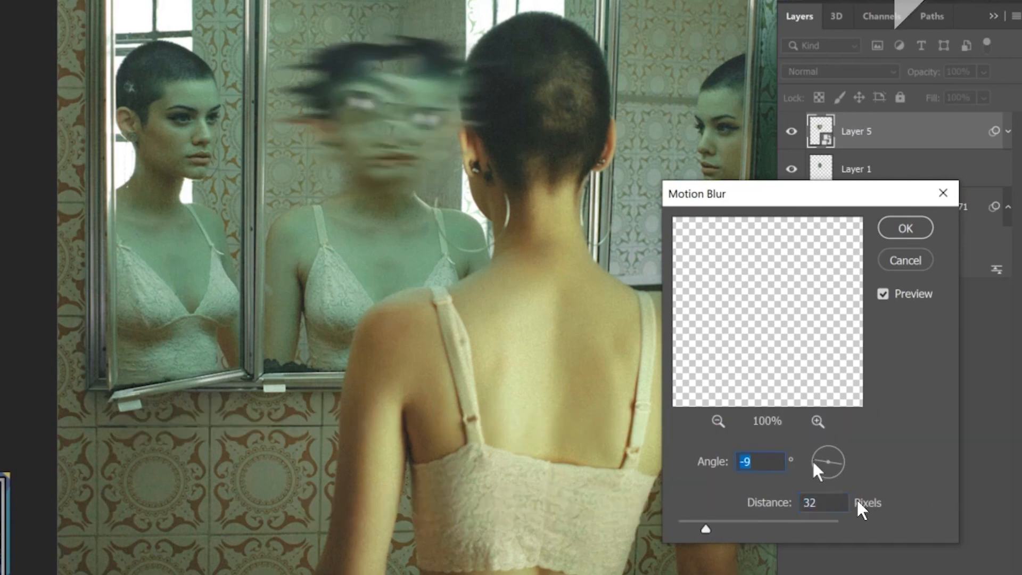
drag(825, 455, 828, 453)
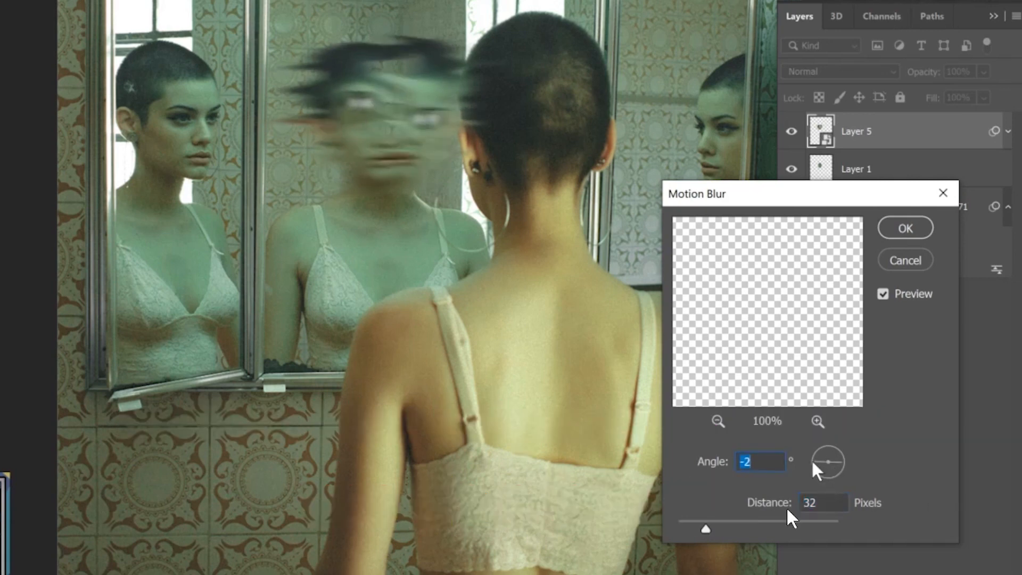
text(0)
drag(800, 495, 779, 497)
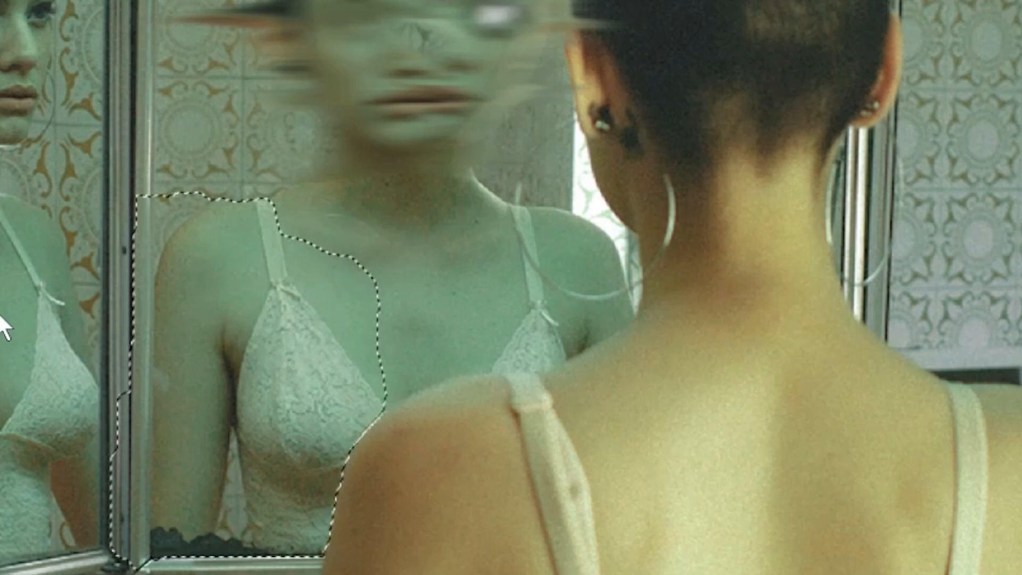
Step: Quick-select the middle reflection's body on the photo layer and exclude the background gap between the arm and torso
click(304, 223)
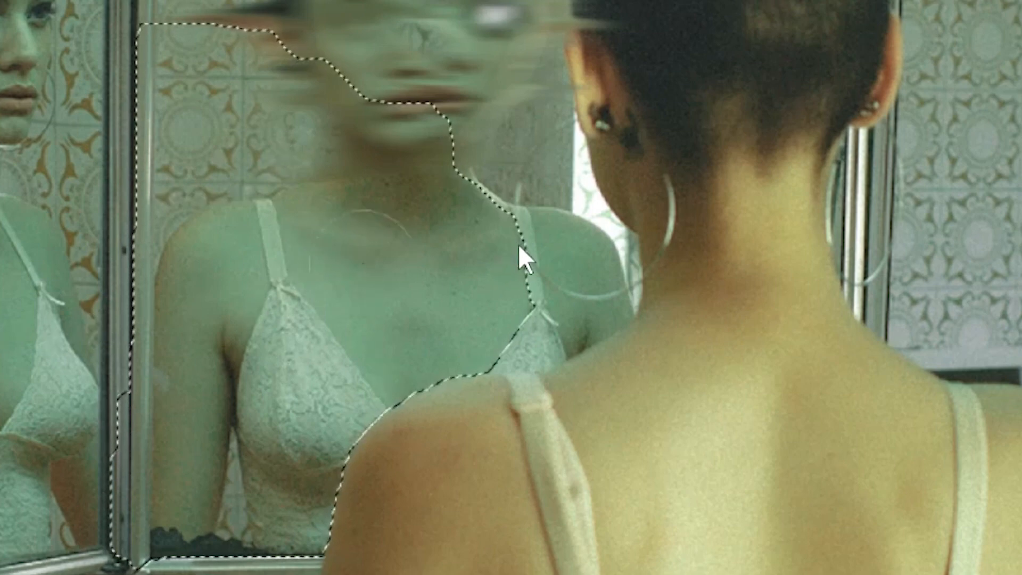
mouse_move(551, 247)
mouse_down()
mouse_move(522, 254)
mouse_move(492, 234)
mouse_move(279, 31)
mouse_move(244, 82)
mouse_up()
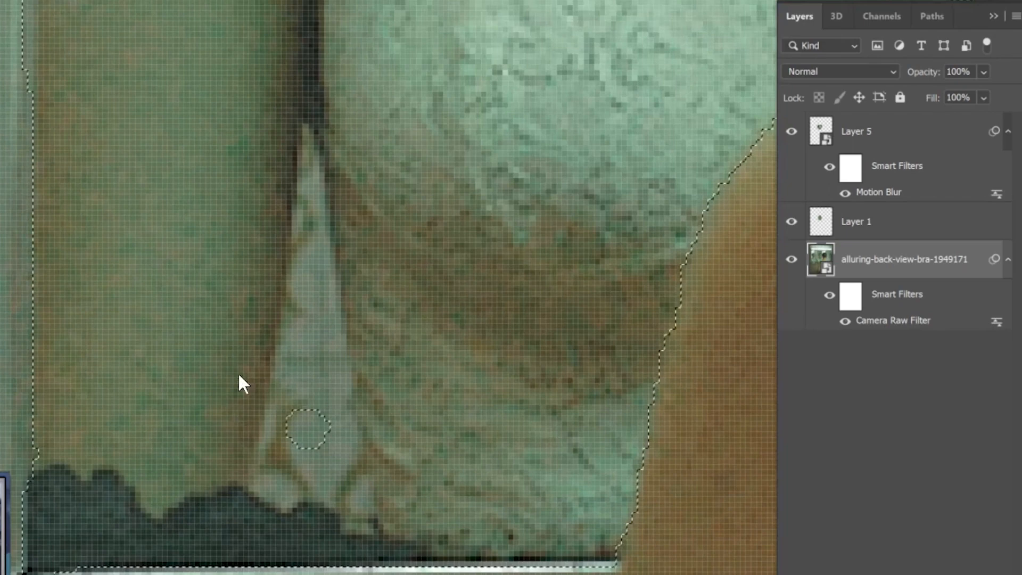
mouse_move(308, 428)
mouse_down()
mouse_move(383, 490)
mouse_move(356, 486)
mouse_move(330, 415)
mouse_move(317, 298)
mouse_up()
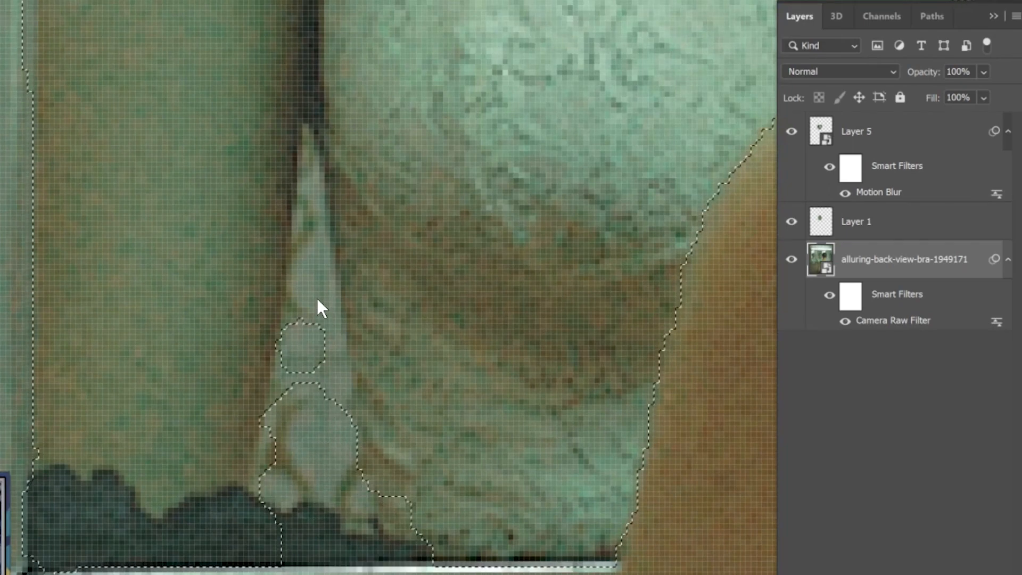
alt+right_click(307, 309)
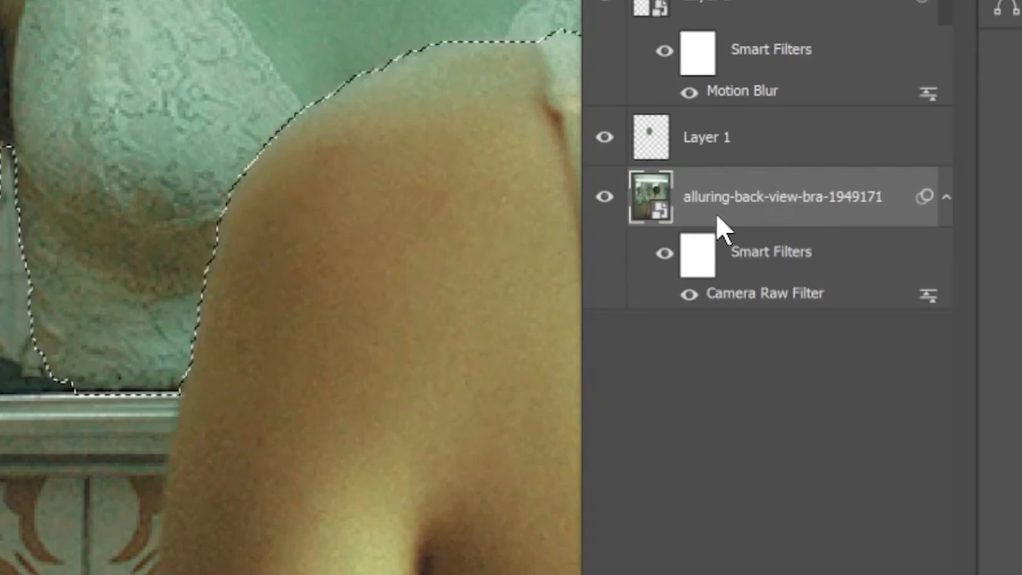
Step: Duplicate the photo layer masked to the selected body and convert the copy to a smart object
drag(863, 266, 890, 249)
drag(785, 222, 759, 216)
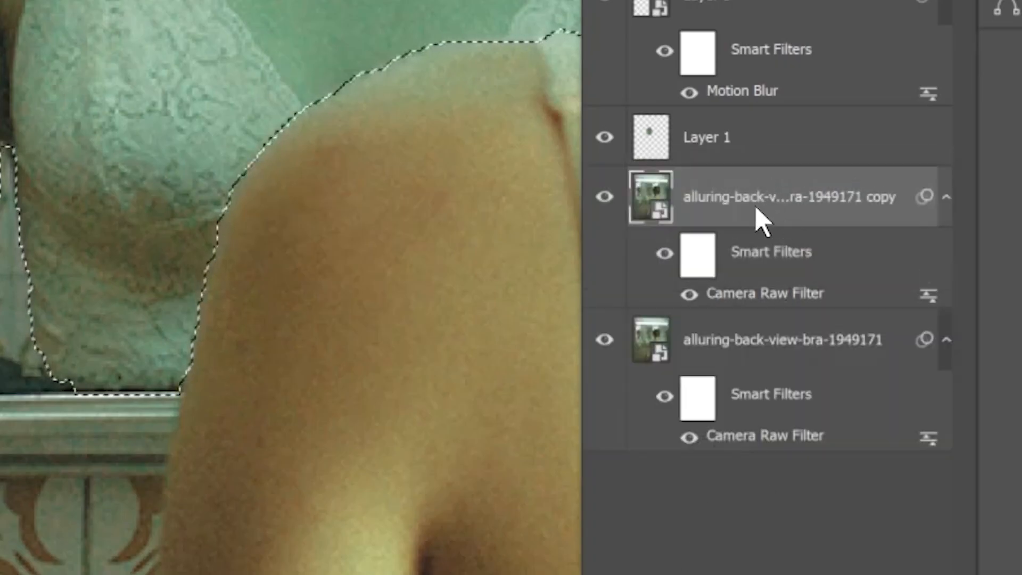
click(589, 525)
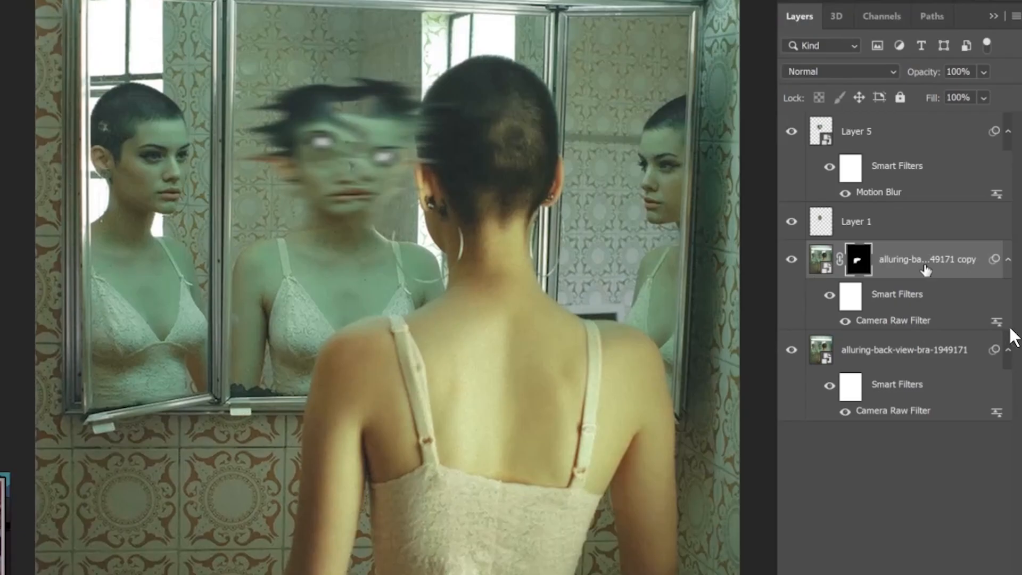
right_click(814, 201)
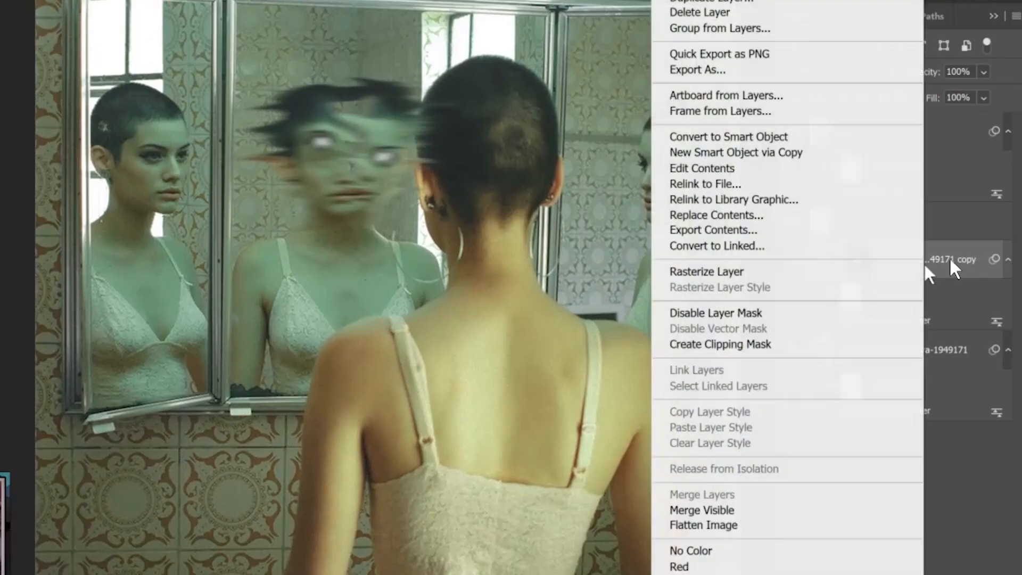
click(708, 151)
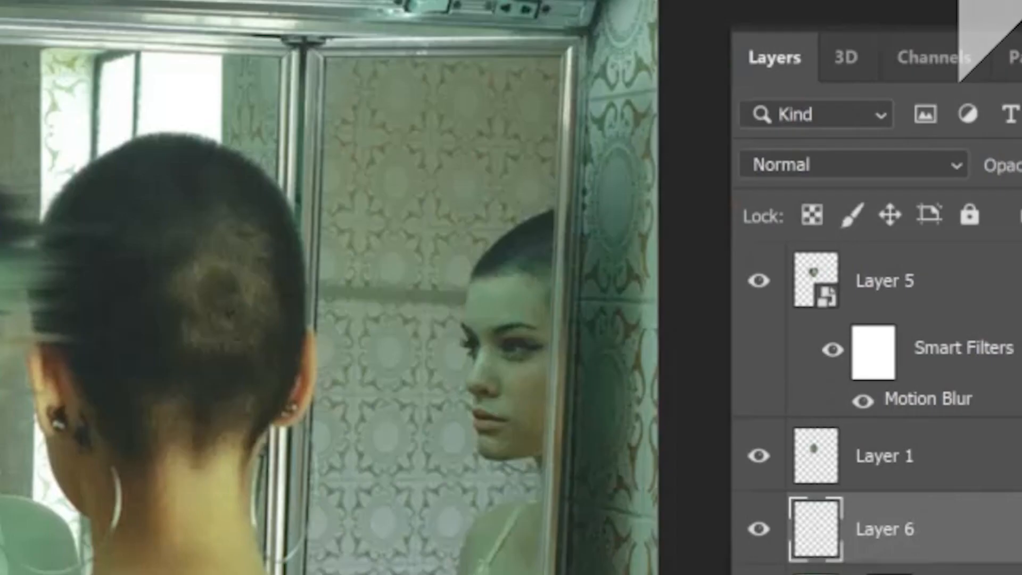
Step: Smudge the middle reflection's shoulder and arm edges outward on Layer 6 at 60% strength, sampling all layers
key(ctrl+plus)
drag(813, 431, 852, 457)
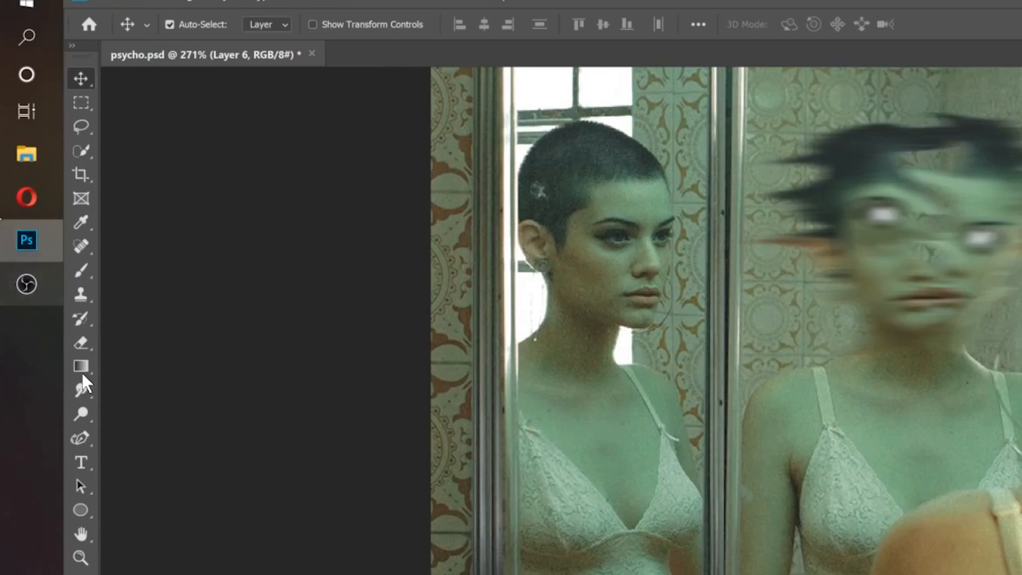
click(81, 391)
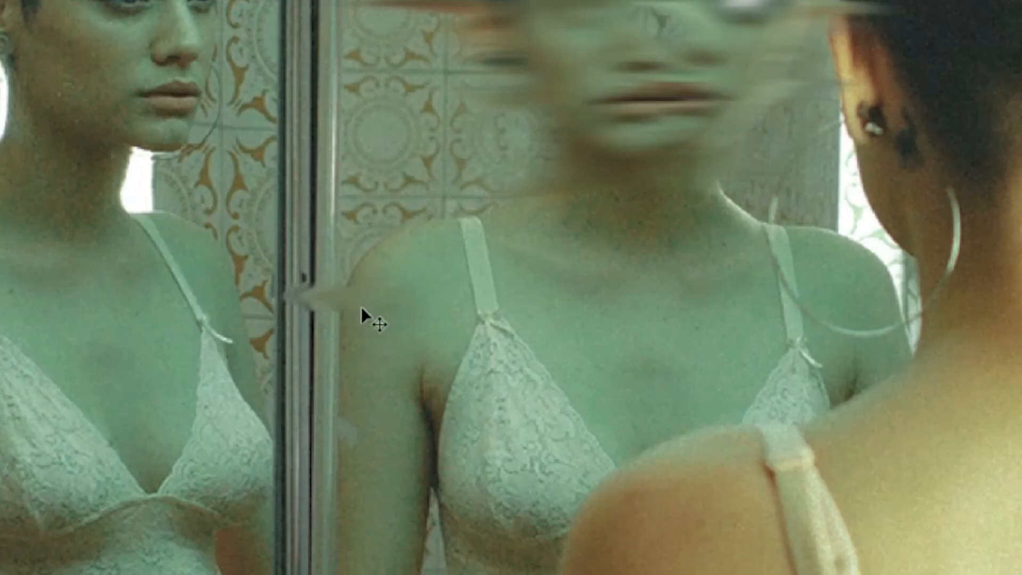
key(ctrl+z)
drag(355, 306, 256, 307)
key(ctrl+z)
drag(351, 304, 298, 304)
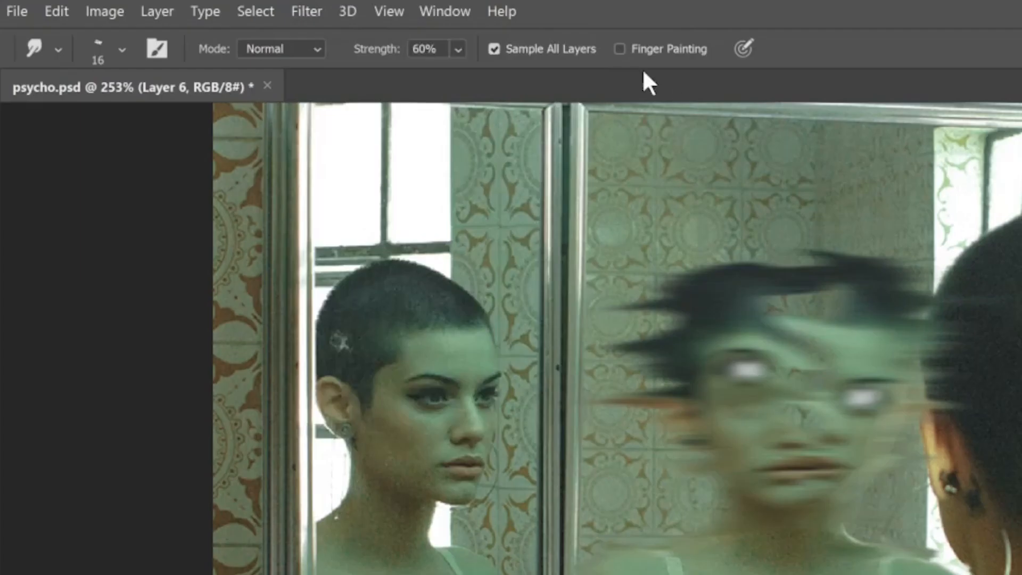
Step: Apply a Motion Blur to the smudged body with angle 0° and distance 21 pixels
click(308, 13)
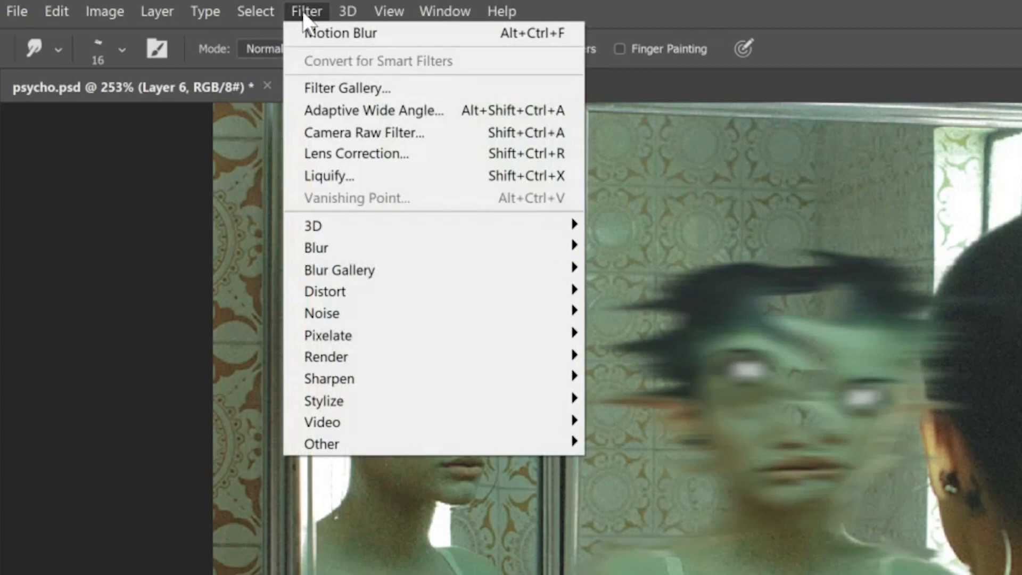
click(342, 32)
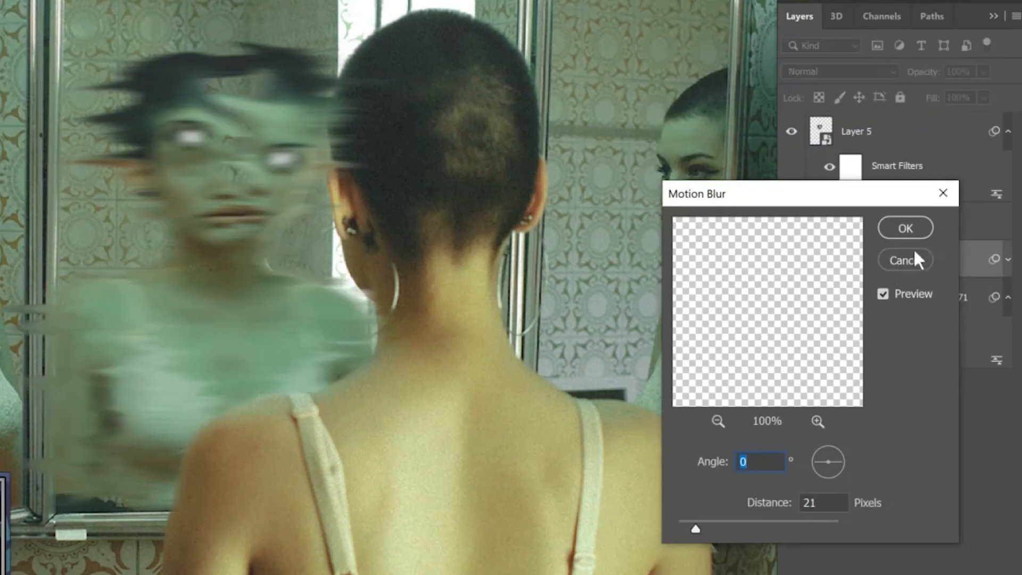
click(906, 229)
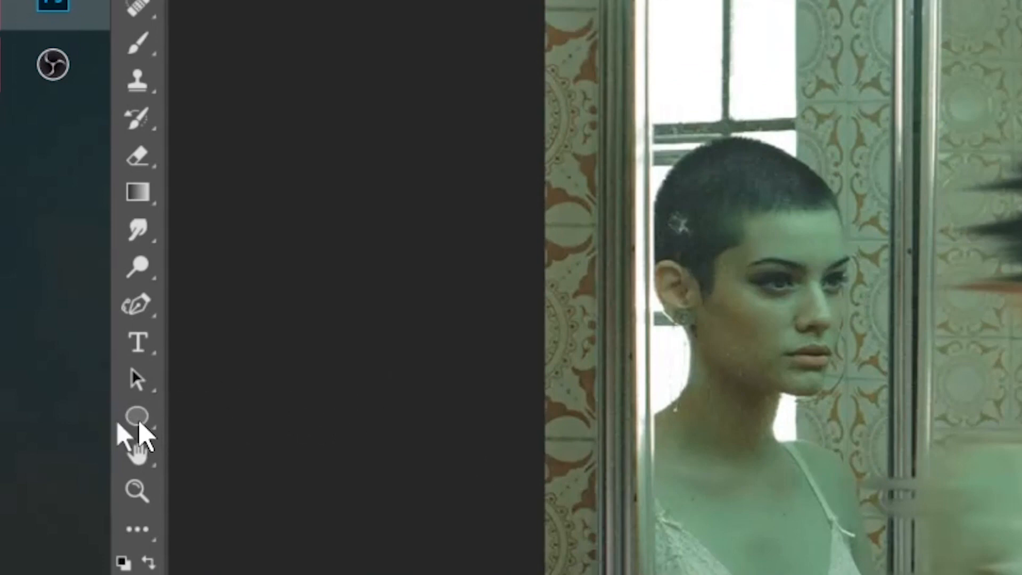
Step: Draw a white ellipse at the centre of the split face so it sits behind the head layer
click(140, 424)
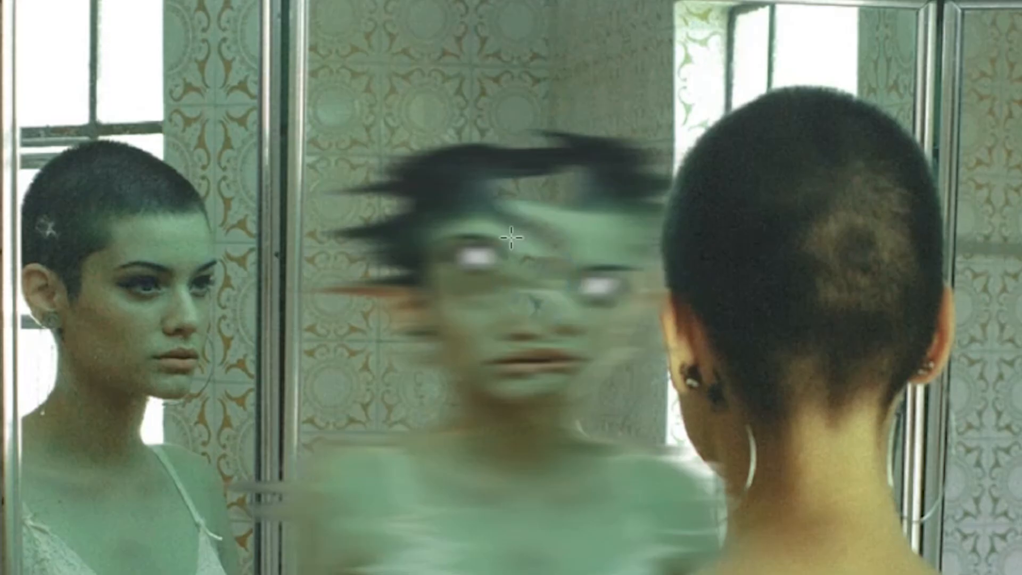
drag(495, 233, 610, 349)
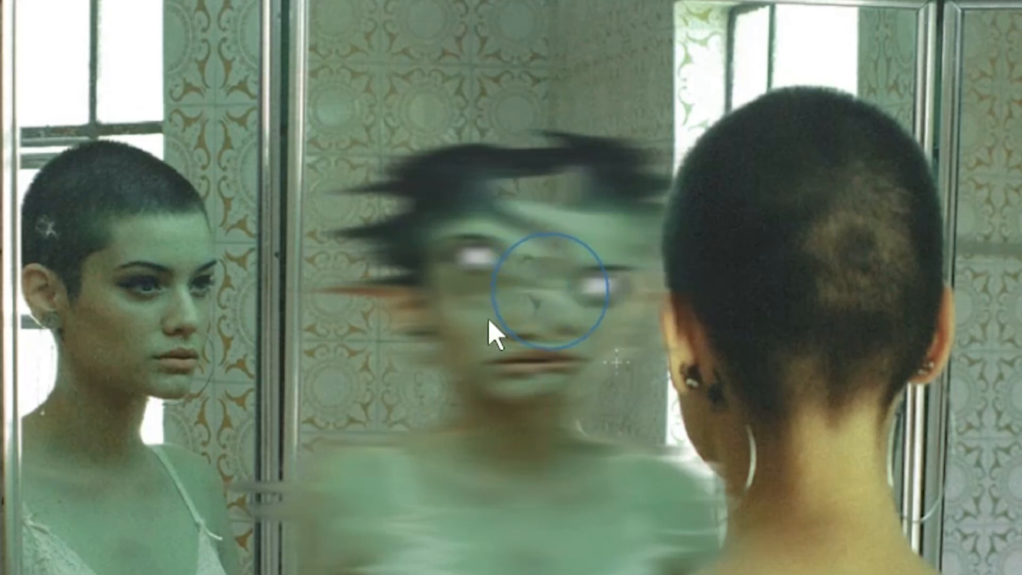
key(v)
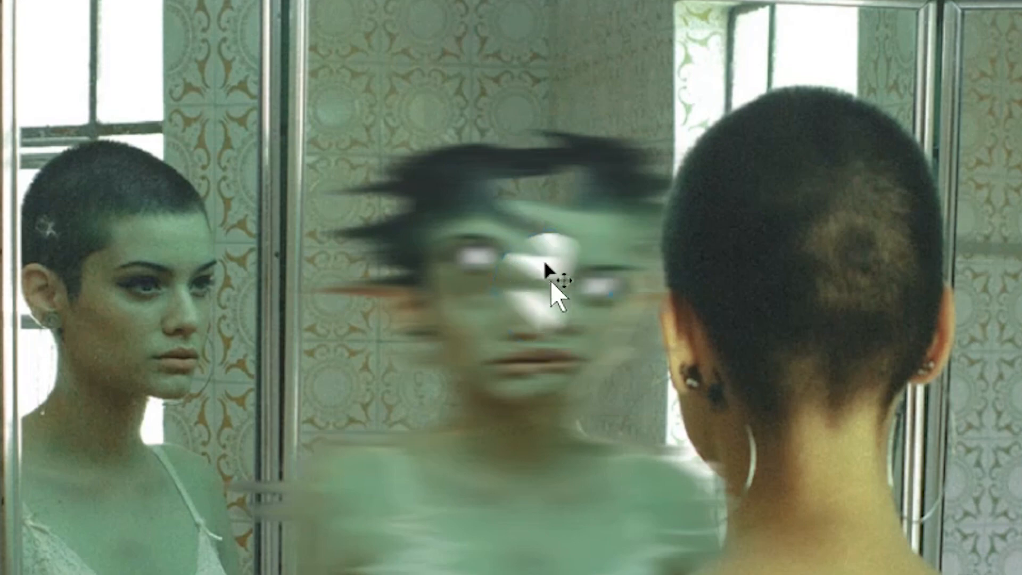
drag(557, 239, 543, 217)
key(ctrl+z)
Step: Convert the white ellipse to a smart object and apply a Gaussian Blur with a 3.1 pixel radius
right_click(840, 229)
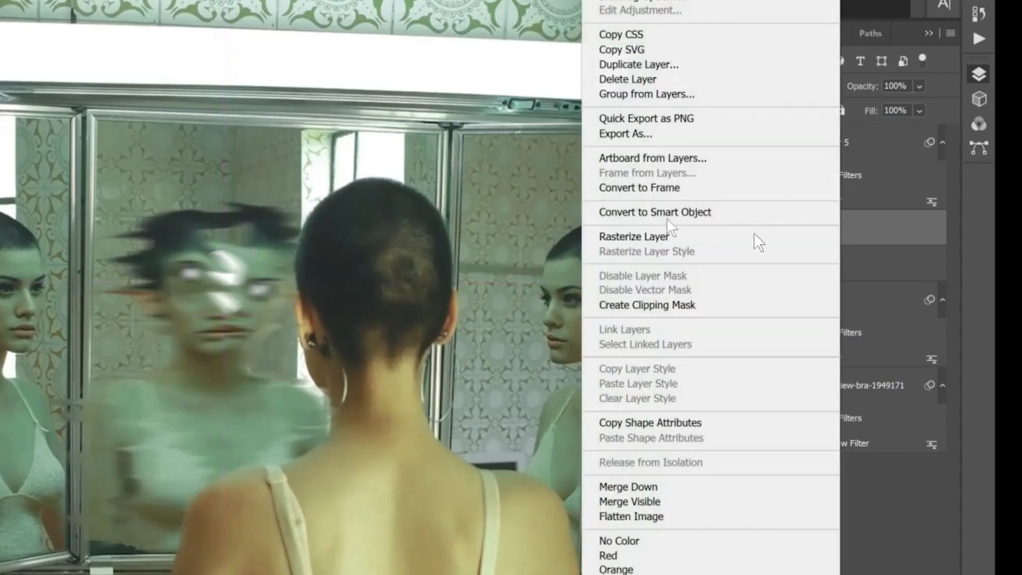
click(698, 214)
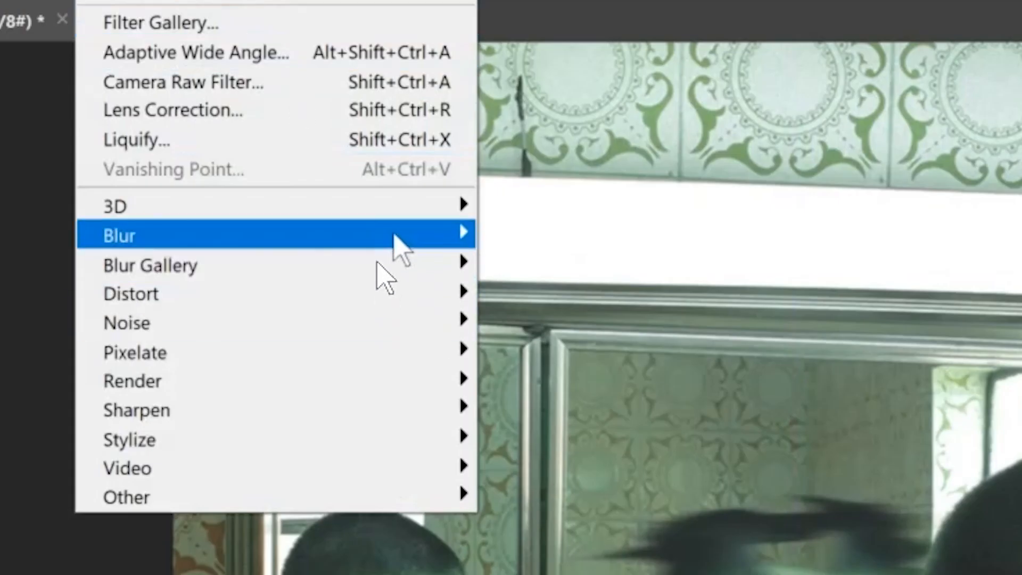
mouse_move(394, 237)
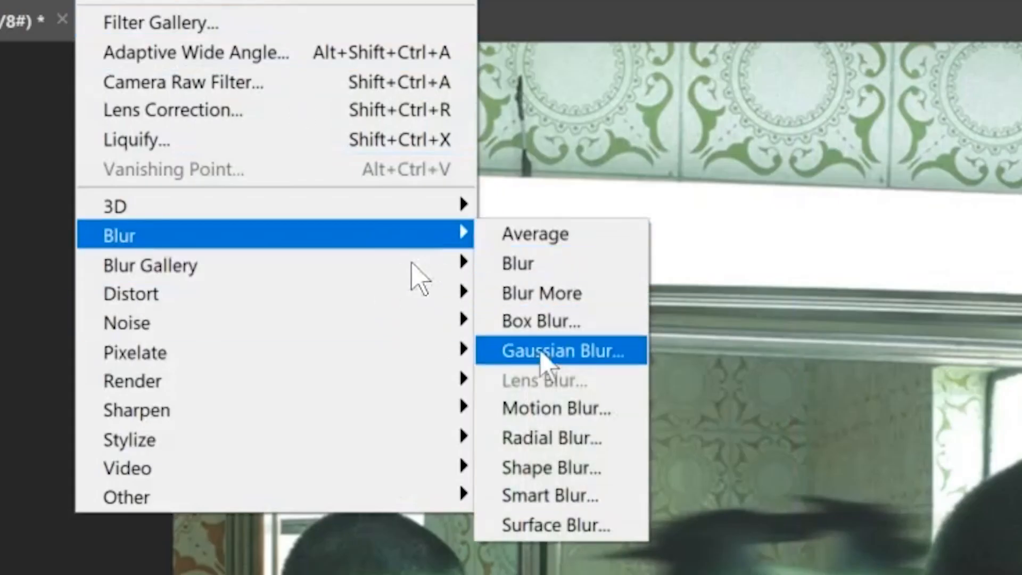
click(599, 352)
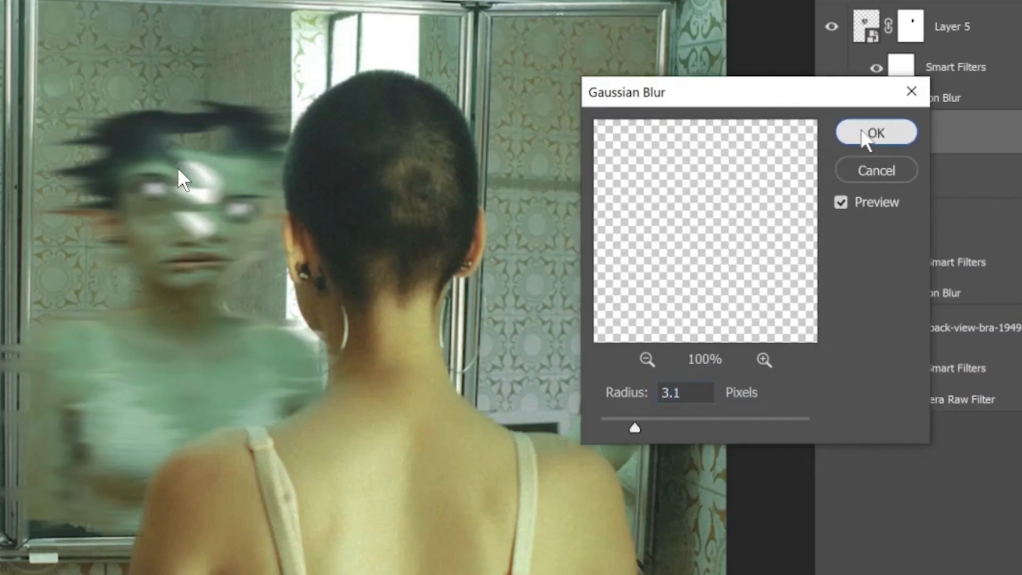
click(868, 136)
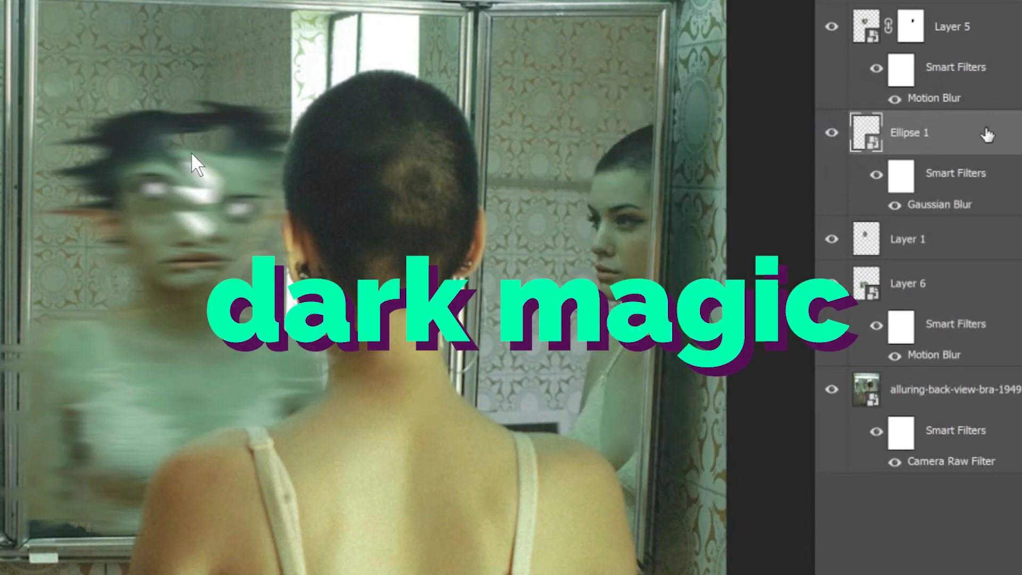
Step: Add an Outer Glow to the blurred Ellipse 1 layer behind the face
double_click(982, 131)
click(295, 481)
drag(304, 94, 516, 34)
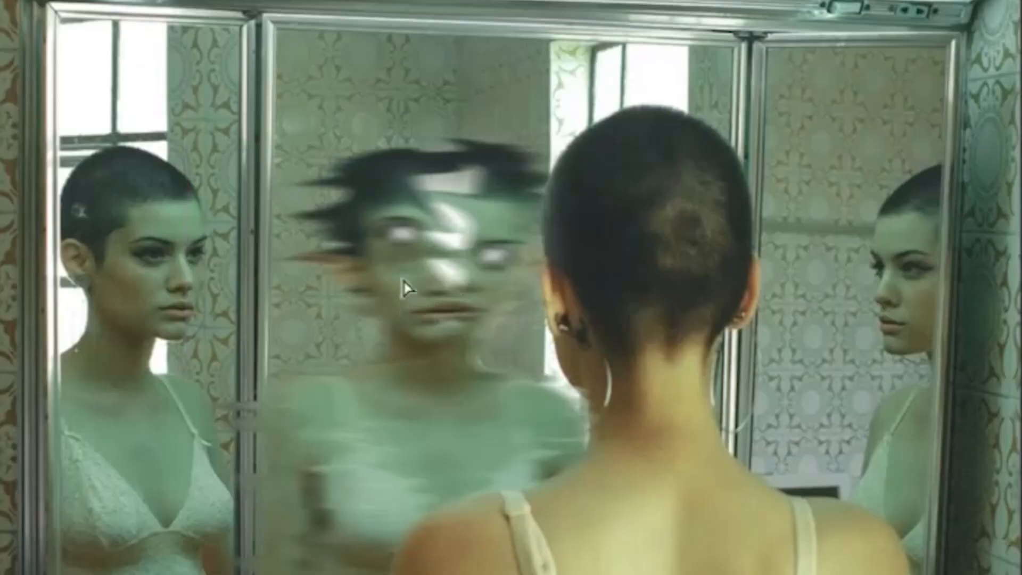
Step: Move the Layer 5 head up off the neck and use Liquify to pull pointed drips down from its lower edge
drag(404, 290, 404, 248)
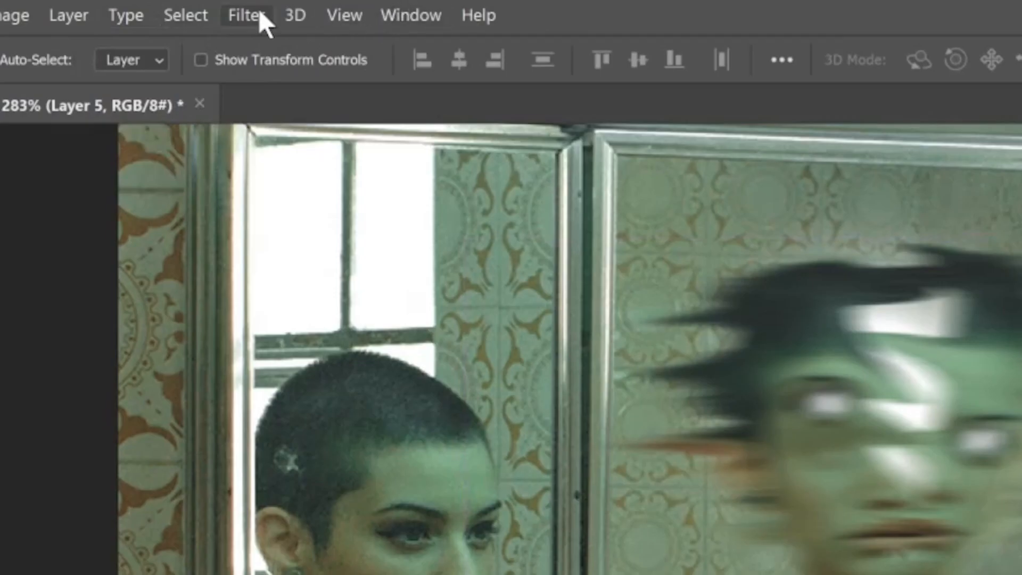
click(261, 16)
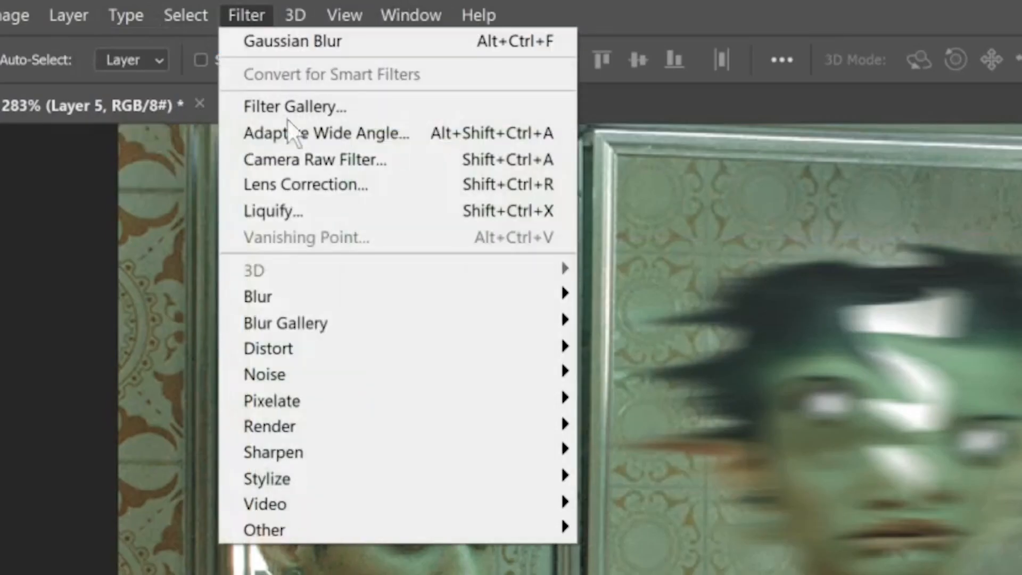
click(276, 208)
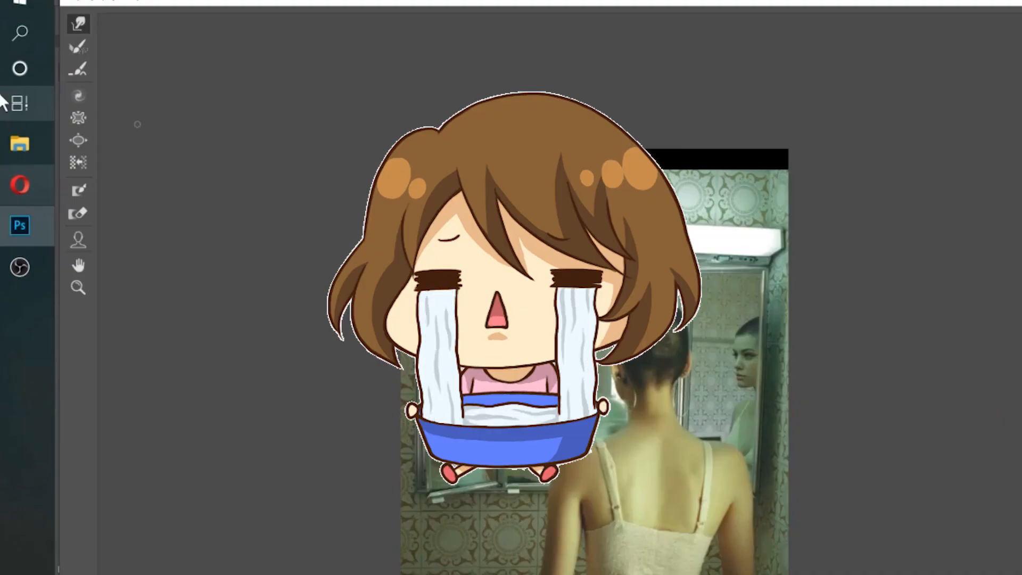
key(ctrl+plus)
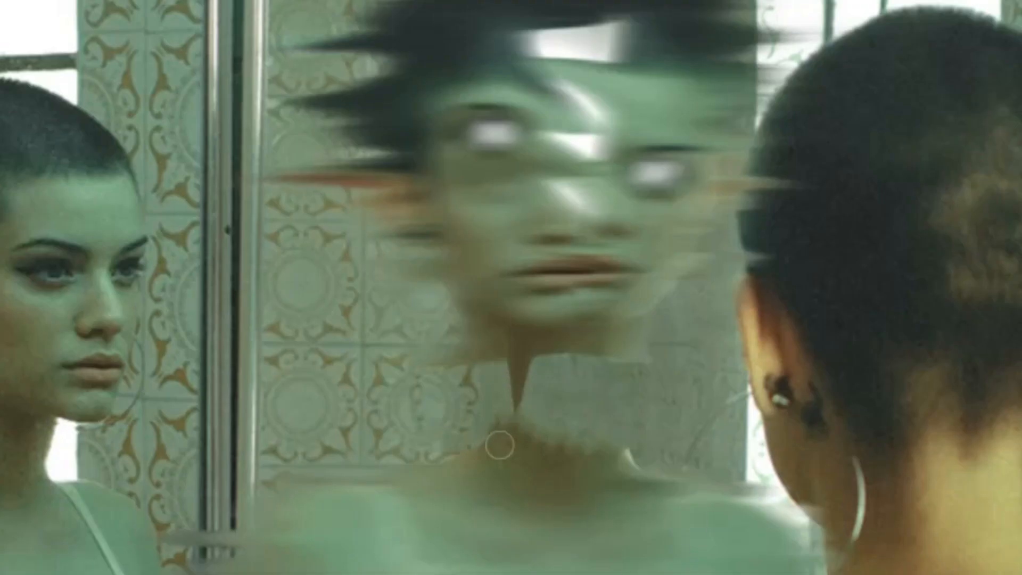
drag(556, 351, 558, 461)
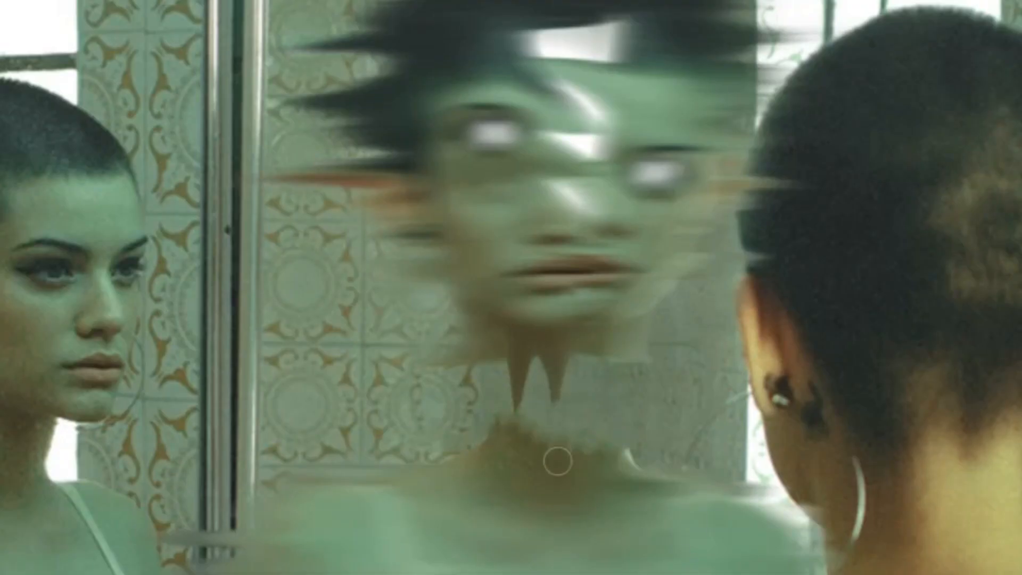
drag(558, 379, 558, 452)
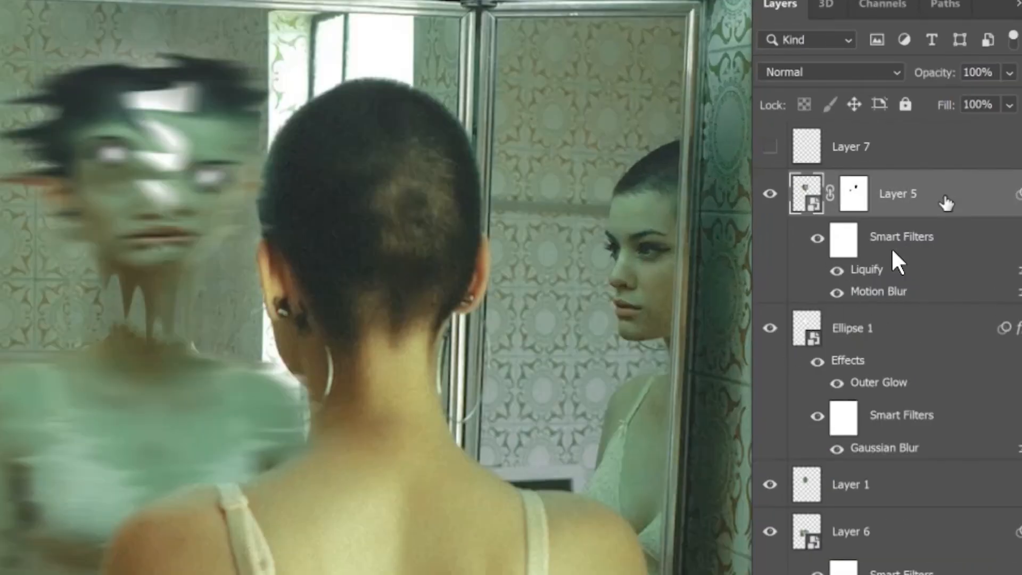
Step: Reorder Layer 5's smart filters so Liquify sits below Motion Blur
drag(866, 281, 871, 301)
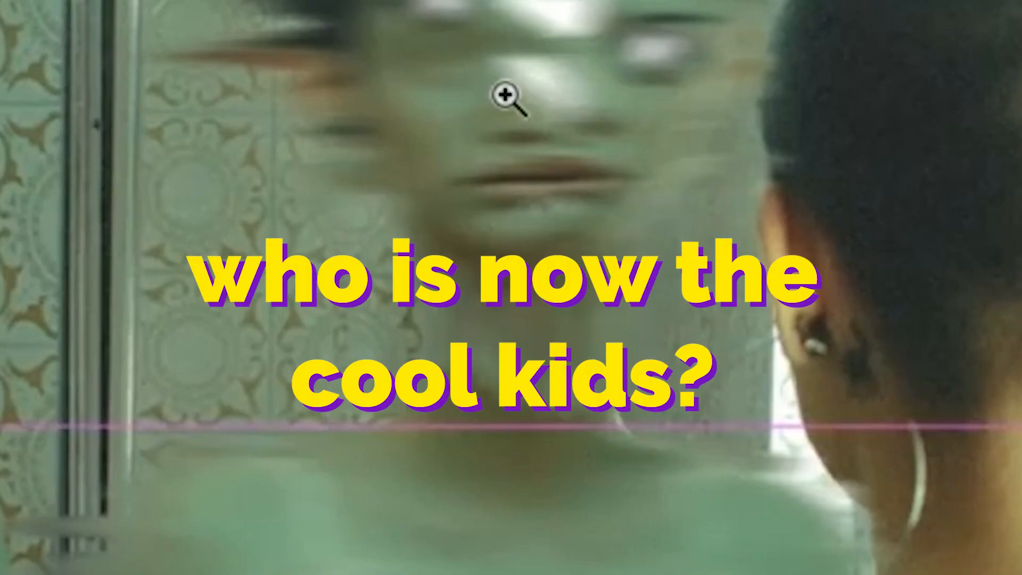
Step: Apply a vertical Motion Blur to the white neck streaks on Layer 8 and add an Outer Glow to them
key(ctrl+z)
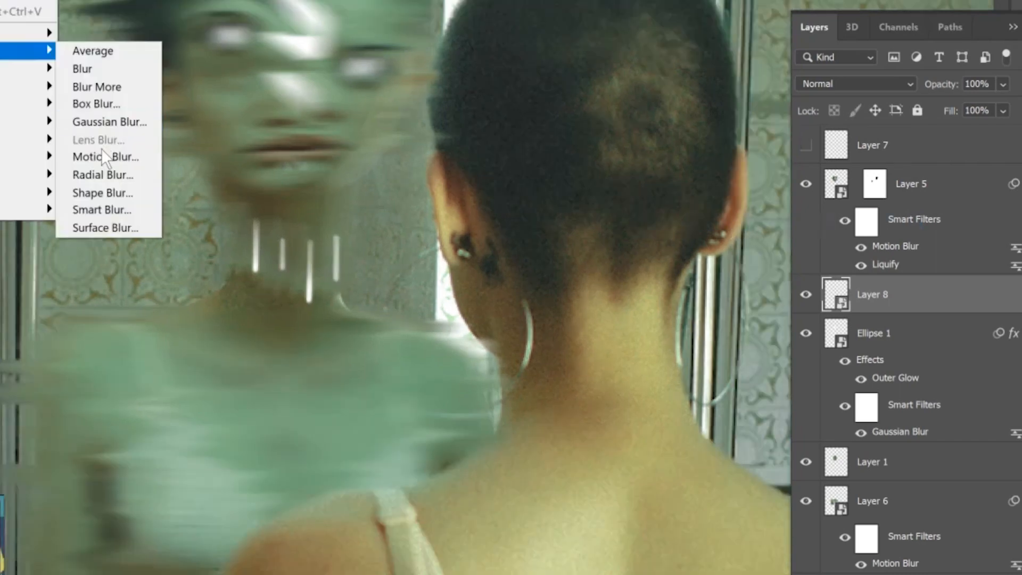
click(110, 153)
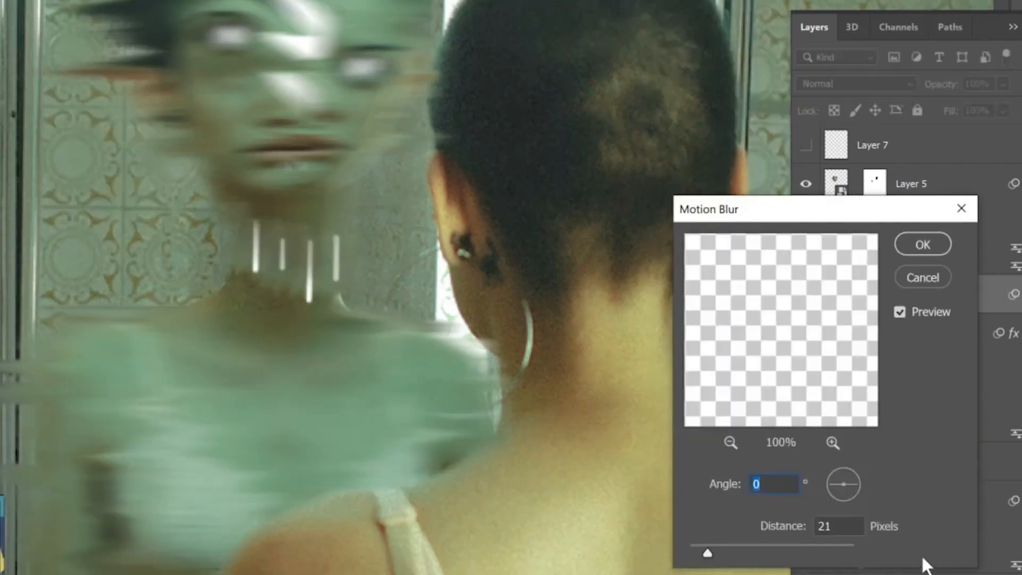
drag(842, 485, 844, 471)
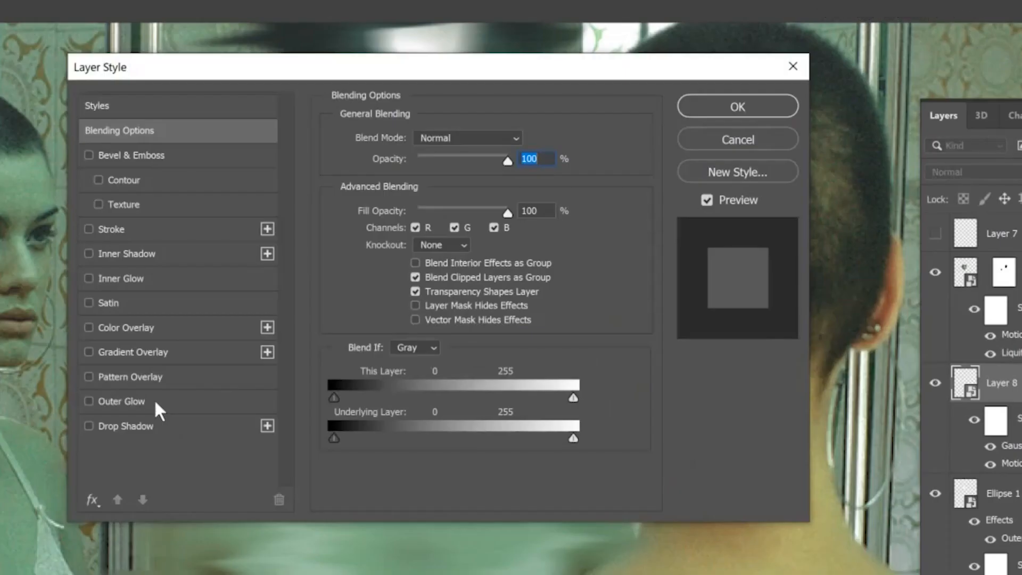
click(122, 401)
drag(165, 76, 618, 193)
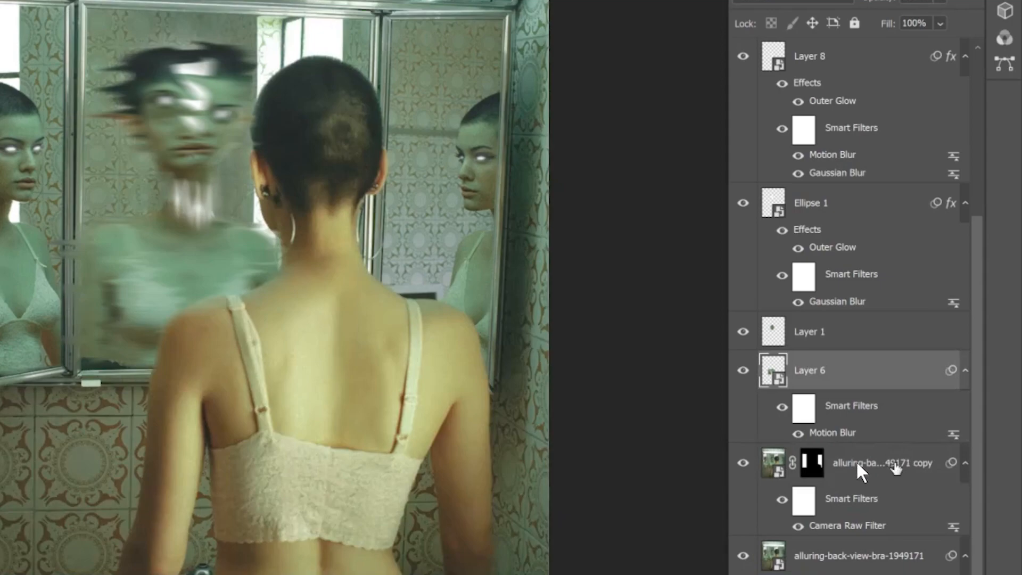
Step: Disable the red channel on the masked background copy layer and shift the layer about 30 px to the right
double_click(885, 469)
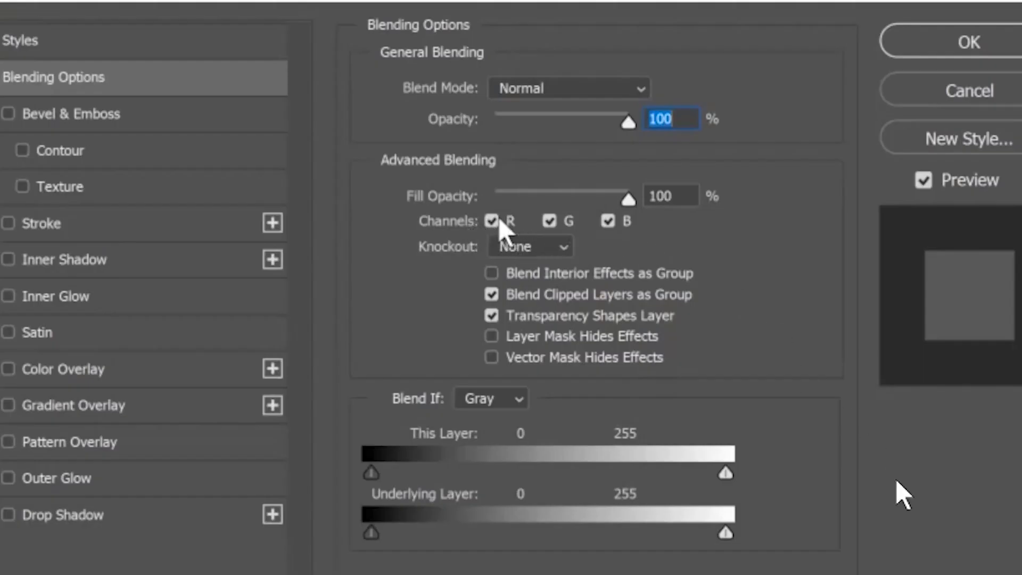
click(498, 219)
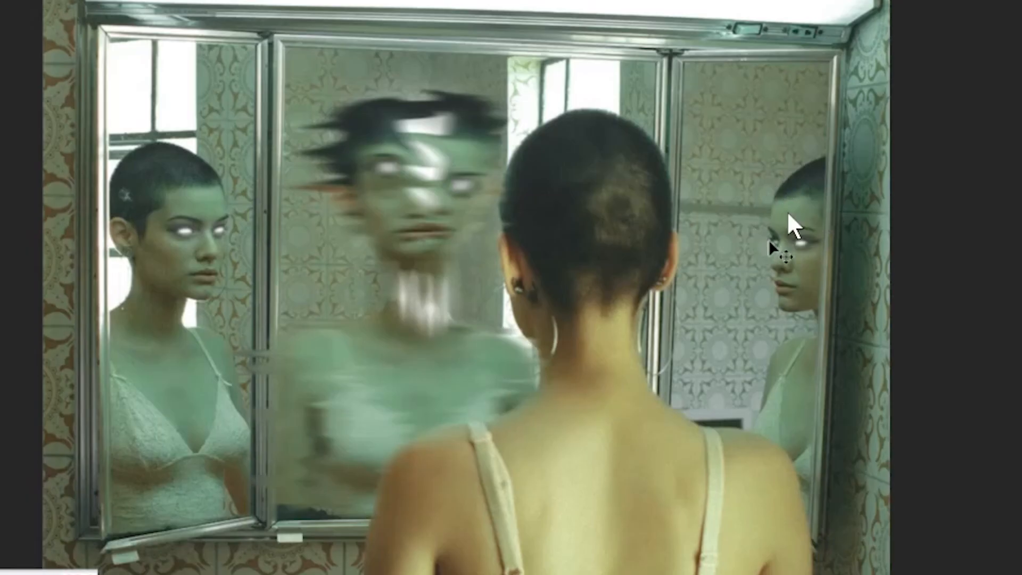
click(777, 243)
drag(781, 248, 758, 240)
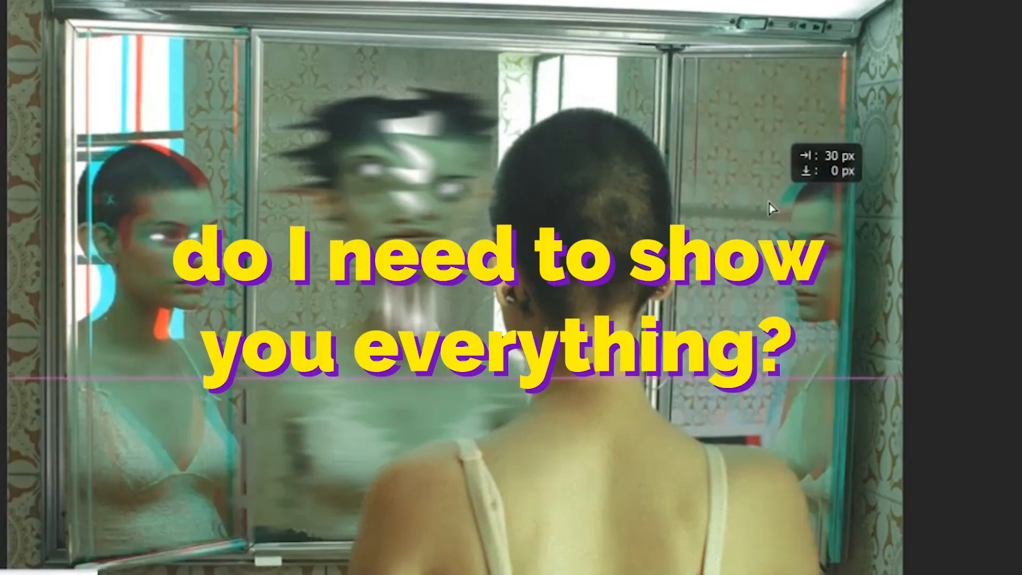
drag(769, 203, 769, 203)
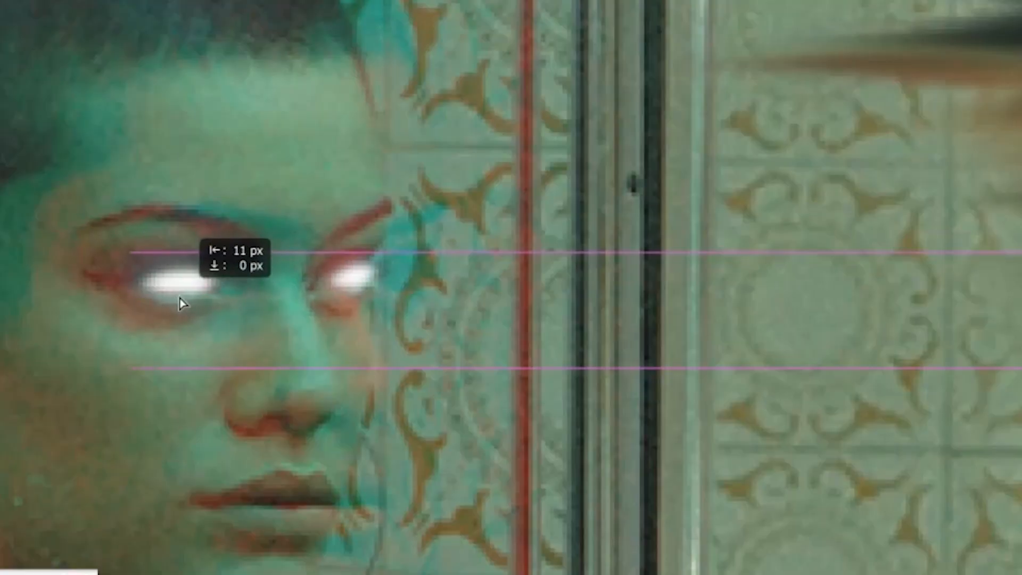
Step: Shift the glowing white eyes about 11 px left to align with the eye sockets in the left mirror reflection
drag(182, 301, 176, 303)
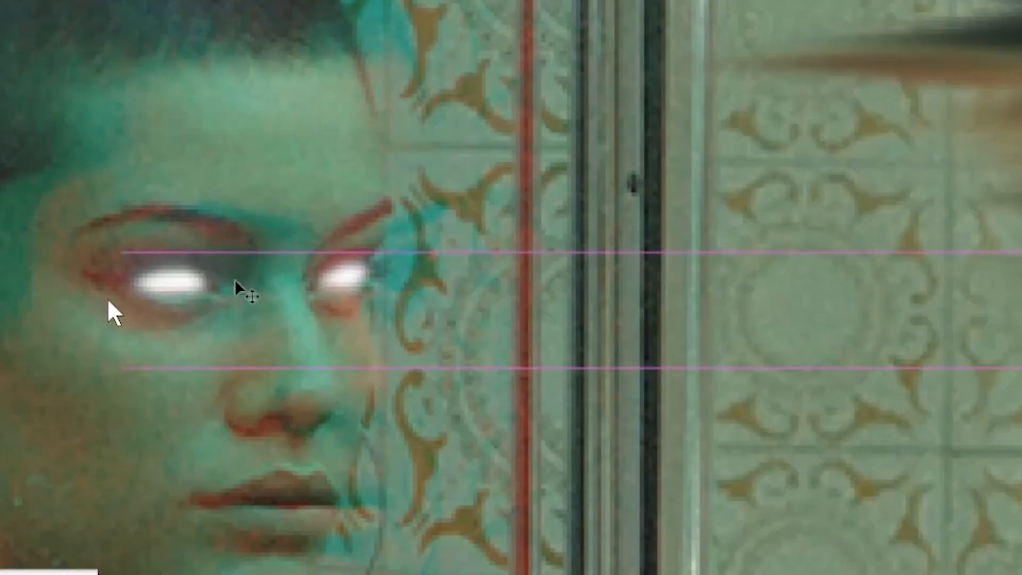